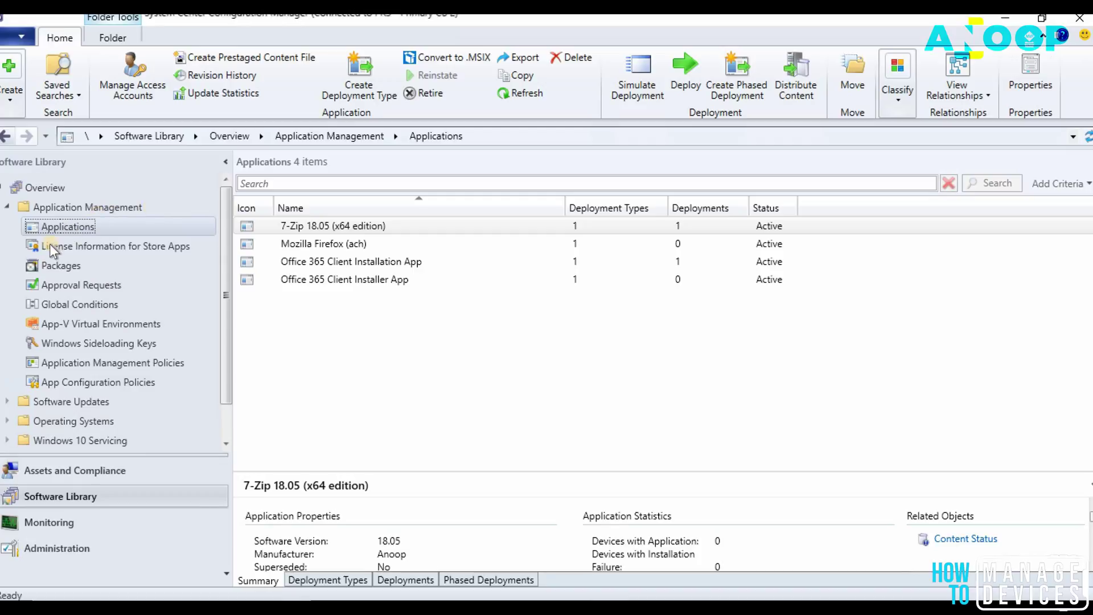
Step: Start a new application with the Windows app package source type
right_click(63, 223)
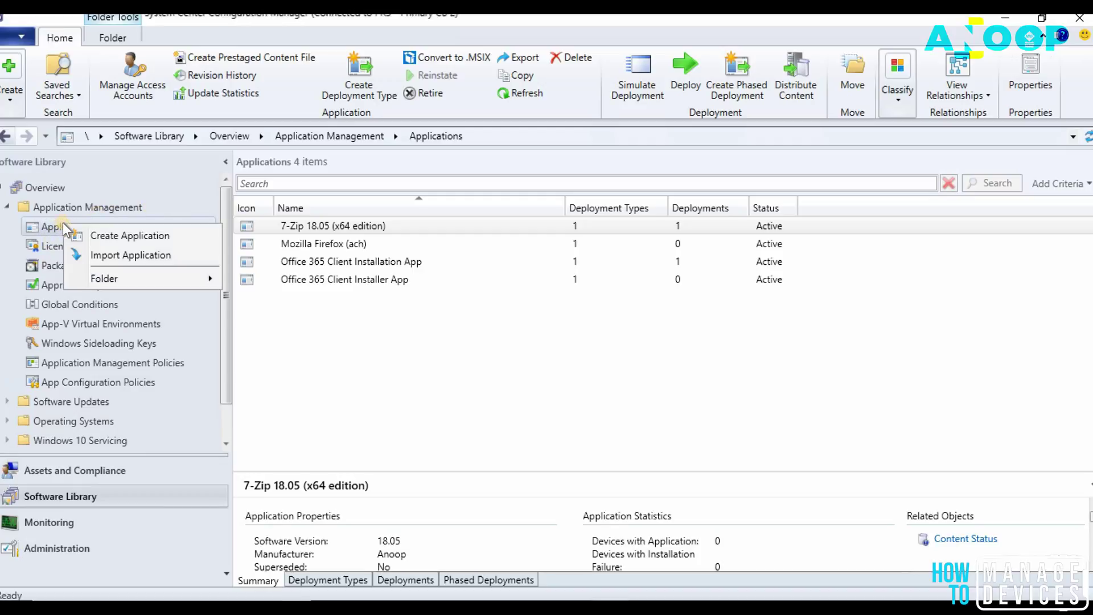
click(117, 237)
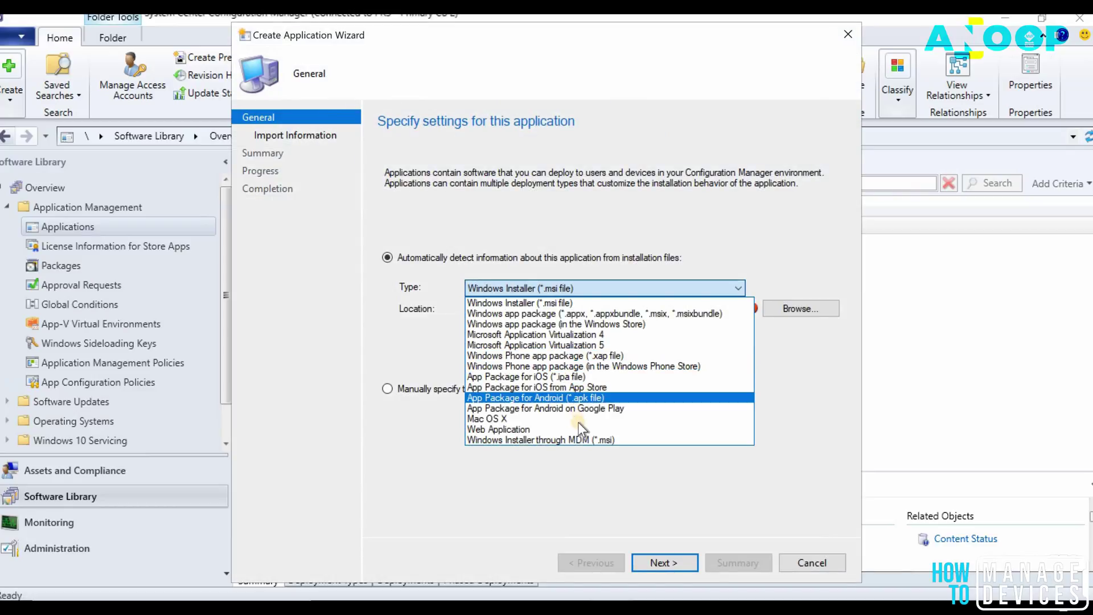
click(652, 313)
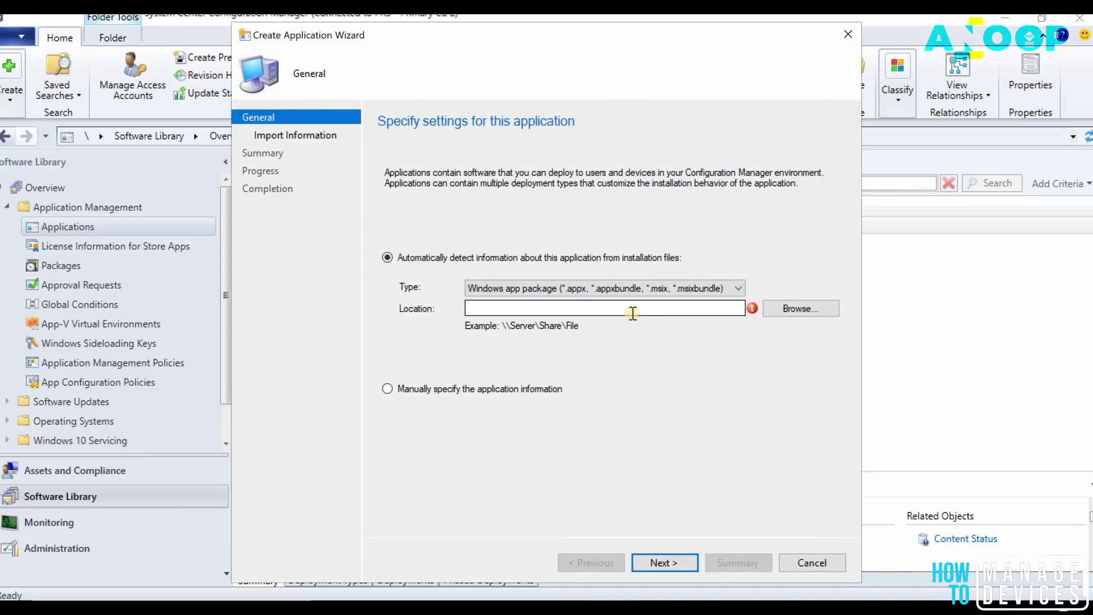
click(744, 307)
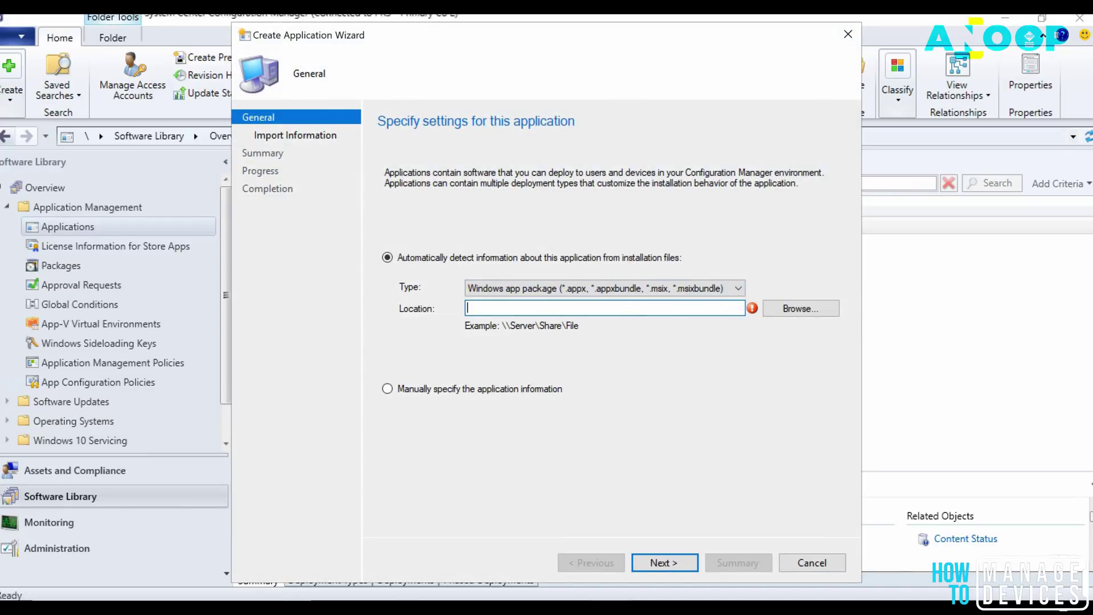
Step: Point the location to the 7-Zip .msix in \\SCCM_Prod\Sources\MSIX\7Zip
click(459, 556)
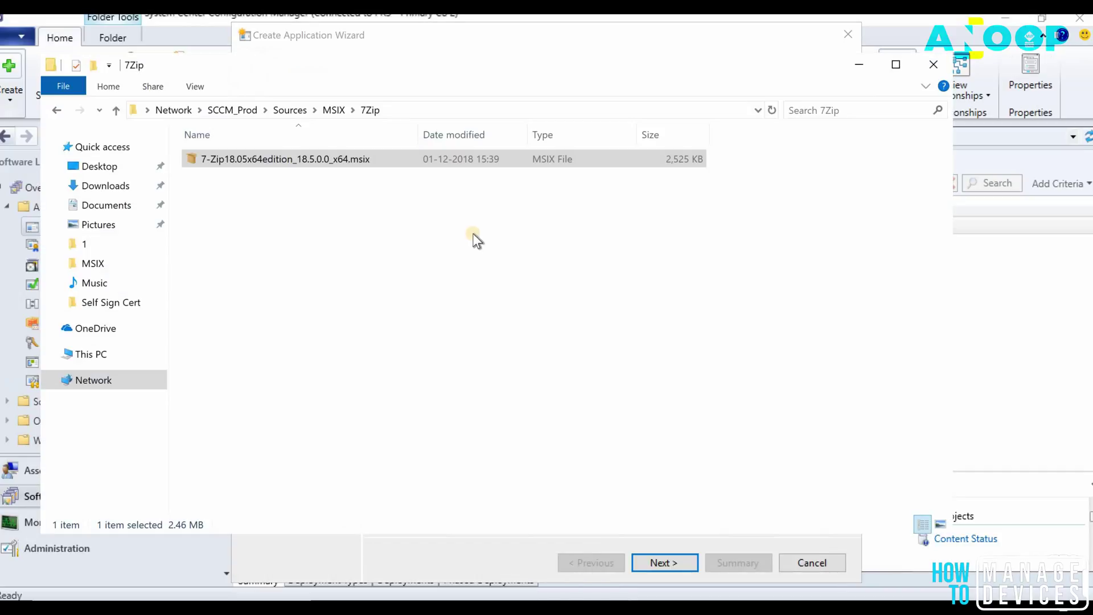
click(441, 111)
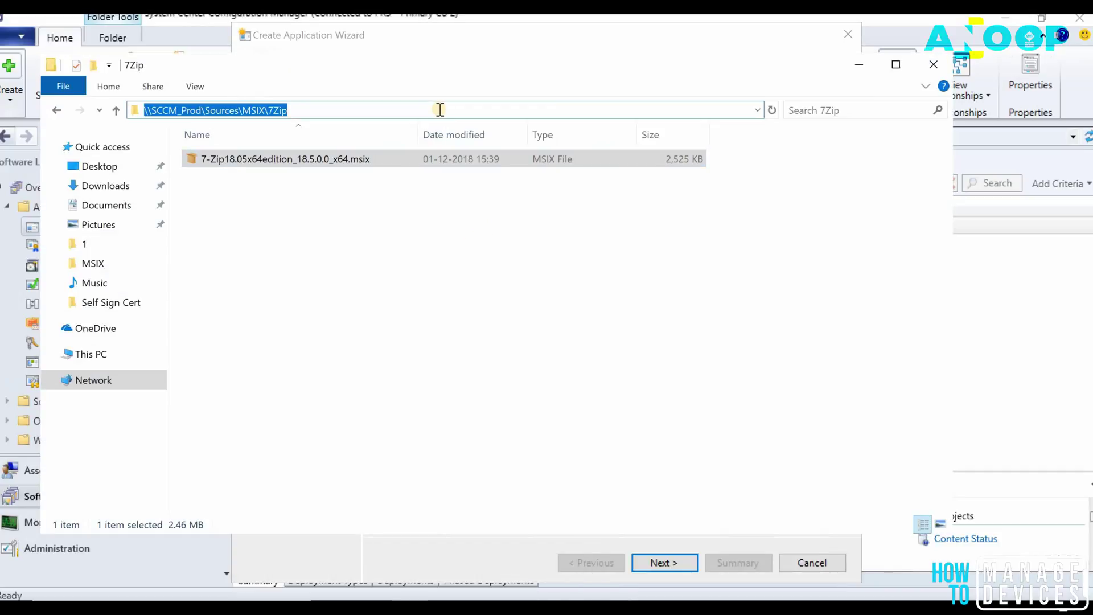
click(858, 68)
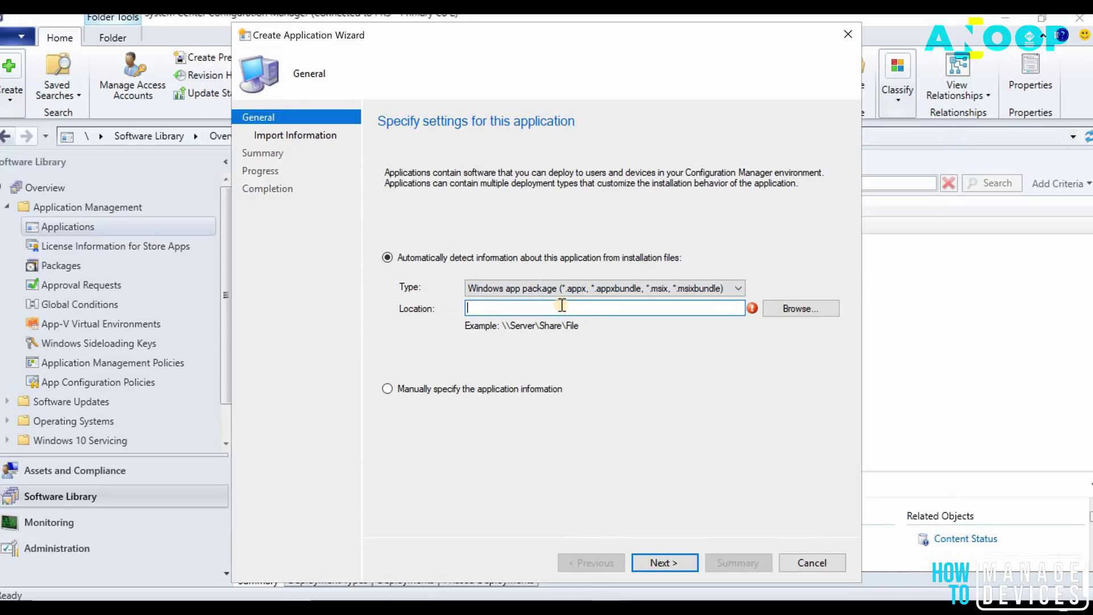
text(\\SCCM_Prod\Sources\MSIX\7Zip)
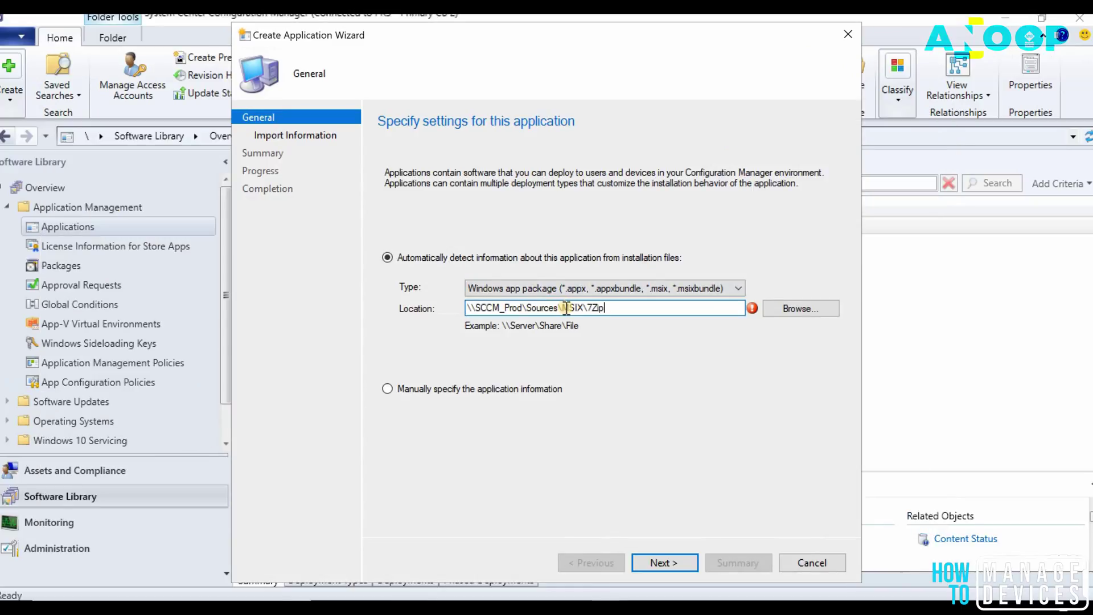
click(796, 309)
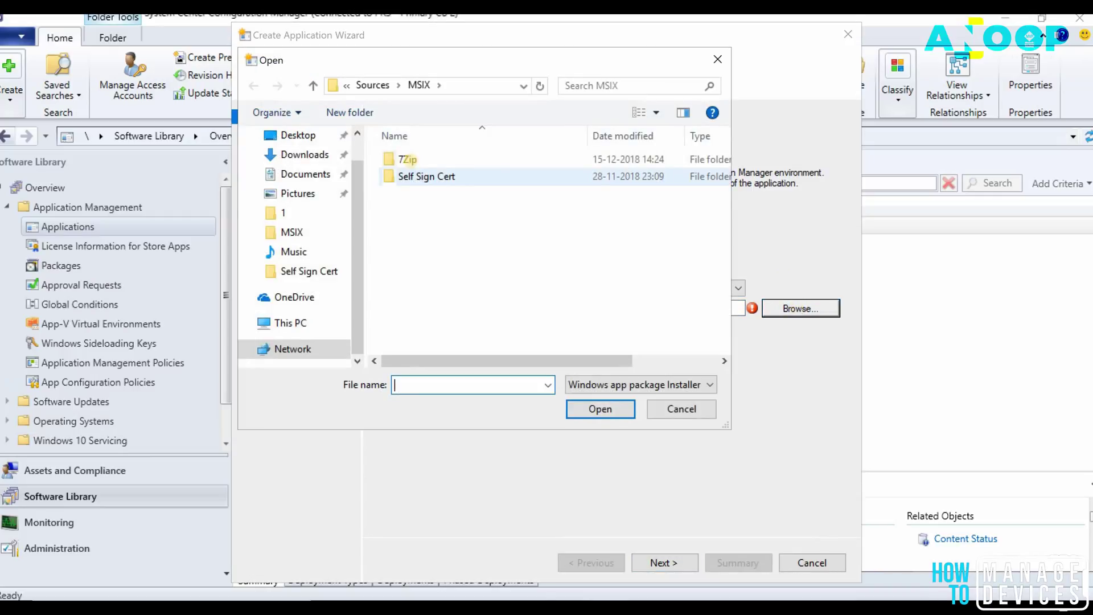
click(411, 161)
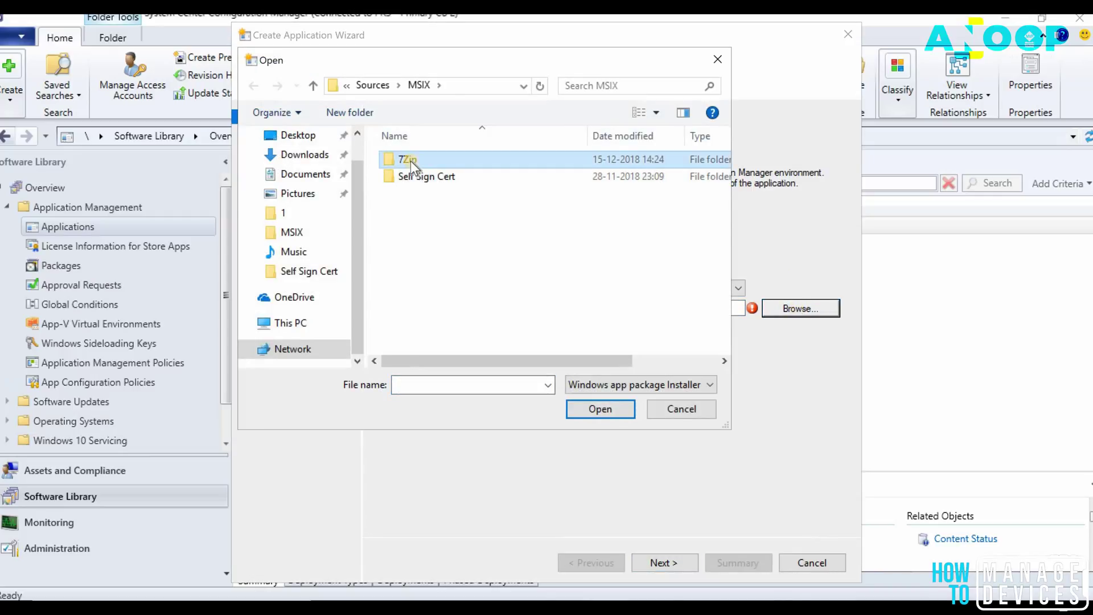
double_click(410, 161)
click(412, 161)
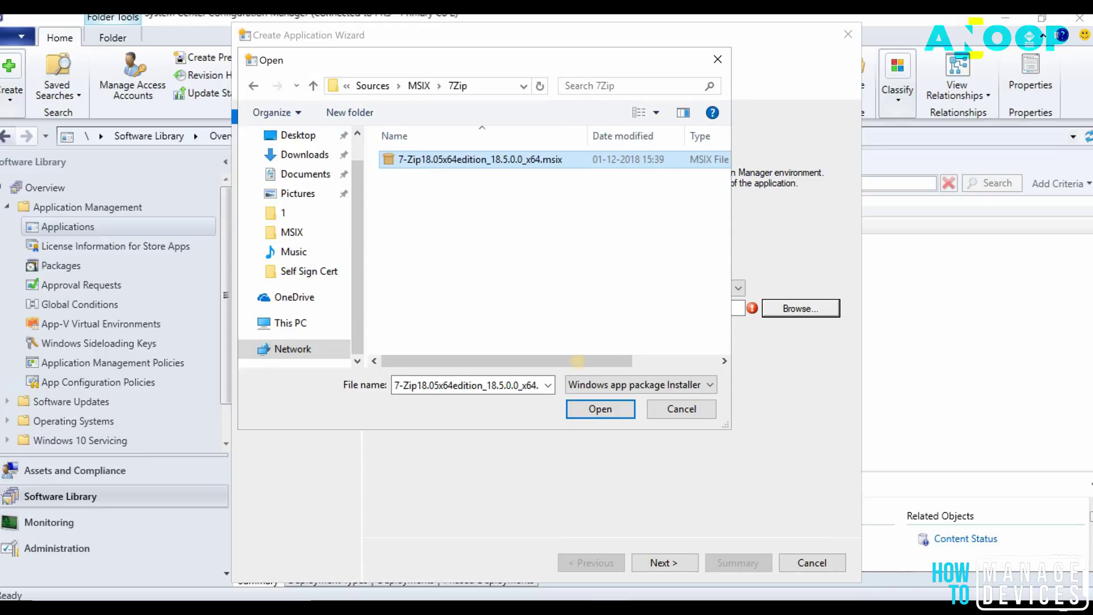
click(593, 413)
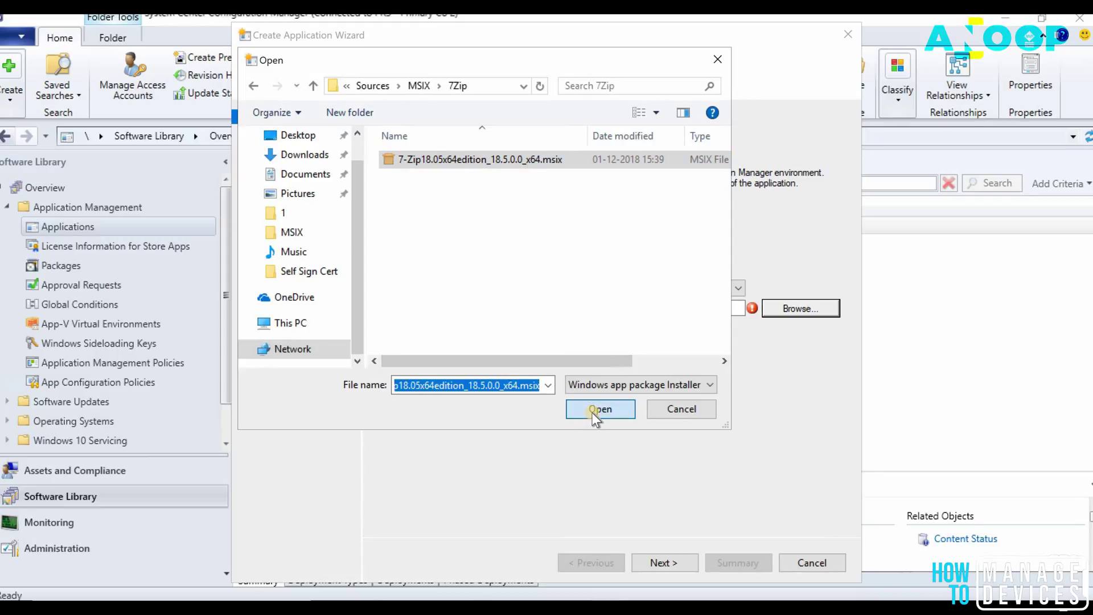
Step: Import and review the 7-Zip details (publisher Anoop, version 18.5.0.0), then continue
click(667, 566)
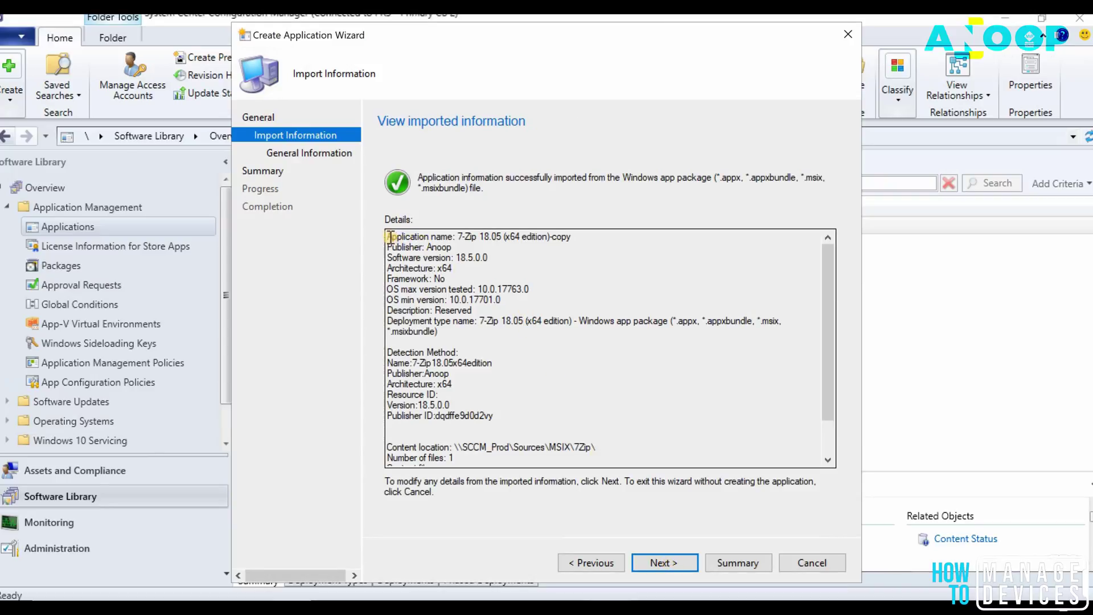
drag(389, 237, 564, 446)
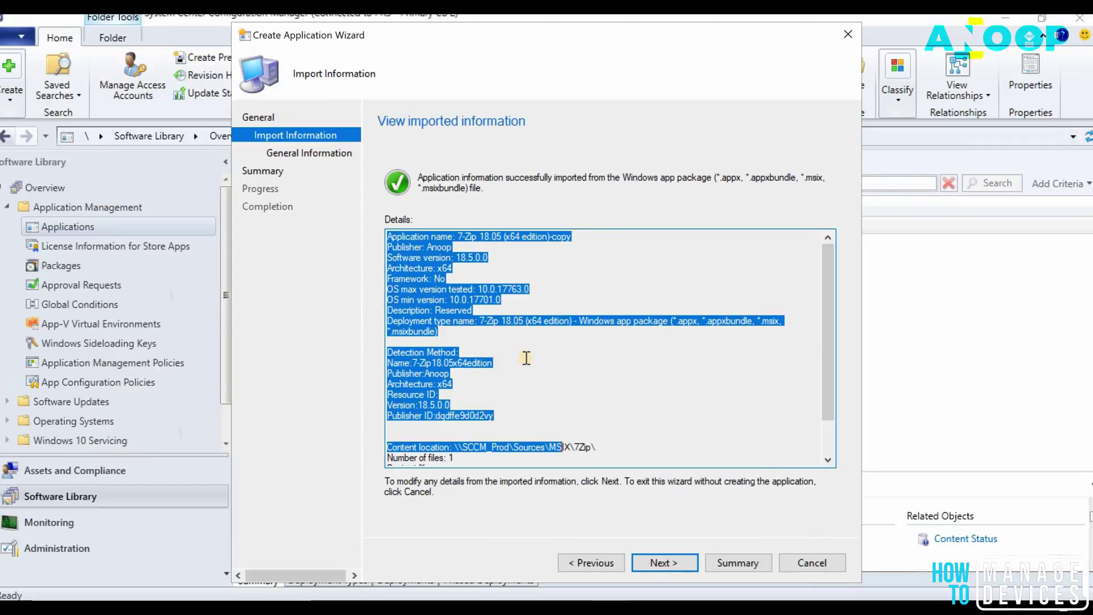
click(464, 249)
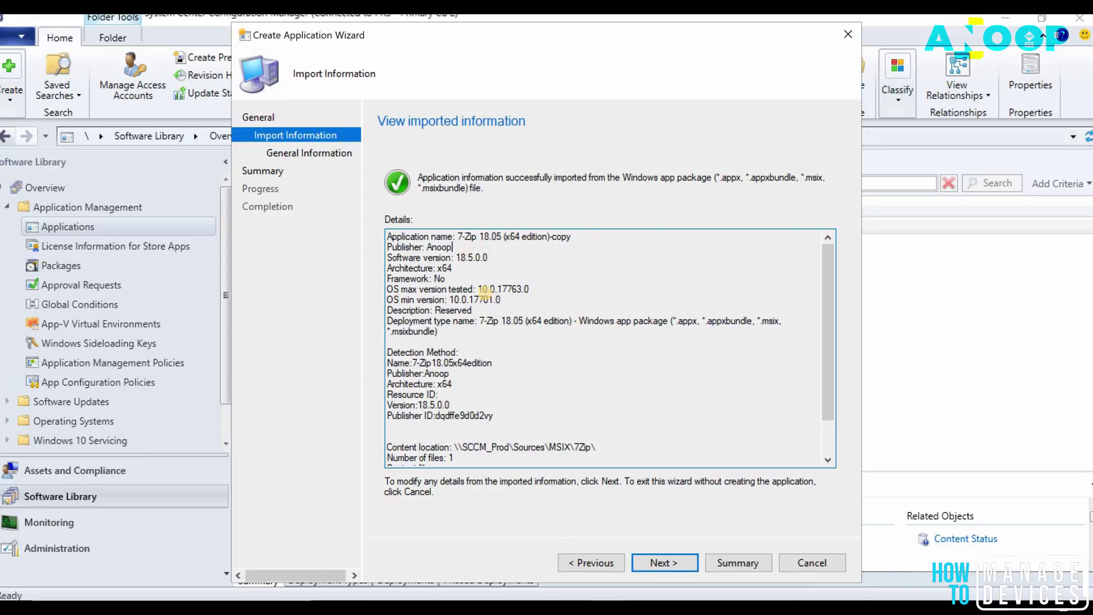
click(670, 562)
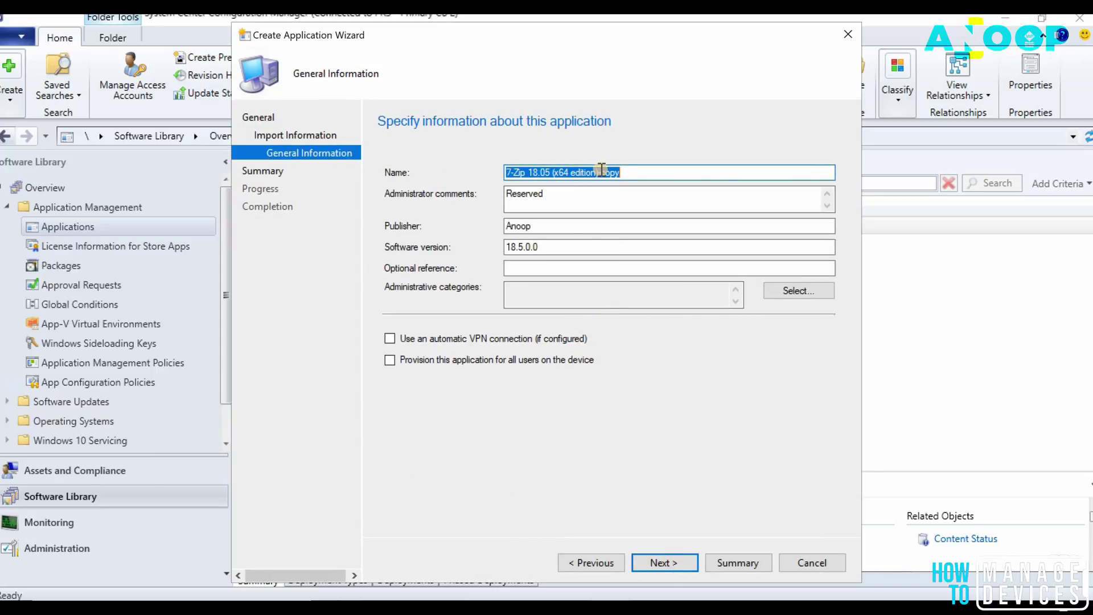
Step: Remove '-copy' from the name, add the 'MSIX_' prefix, and finish the wizard
drag(603, 171, 686, 183)
key(BackSpace)
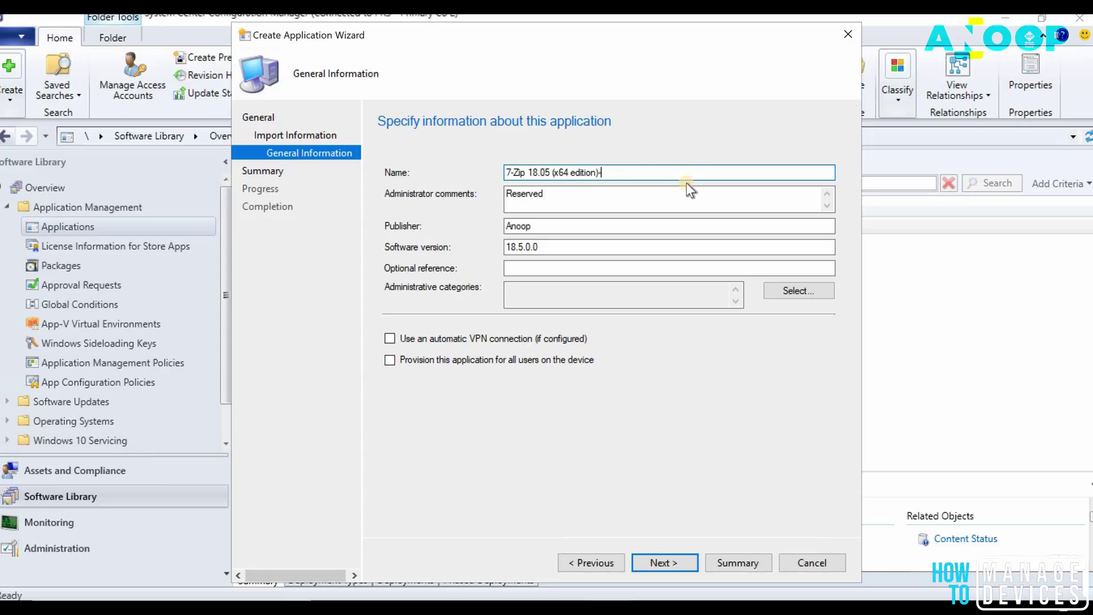
key(BackSpace)
key(BackSpace)
click(506, 173)
text(MSIX_)
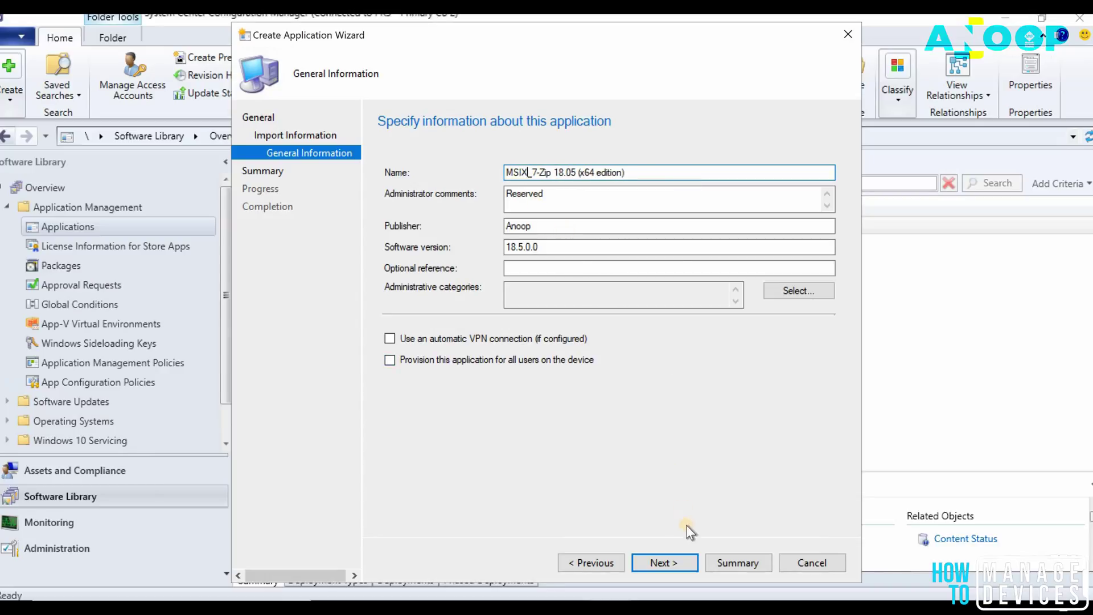
click(665, 563)
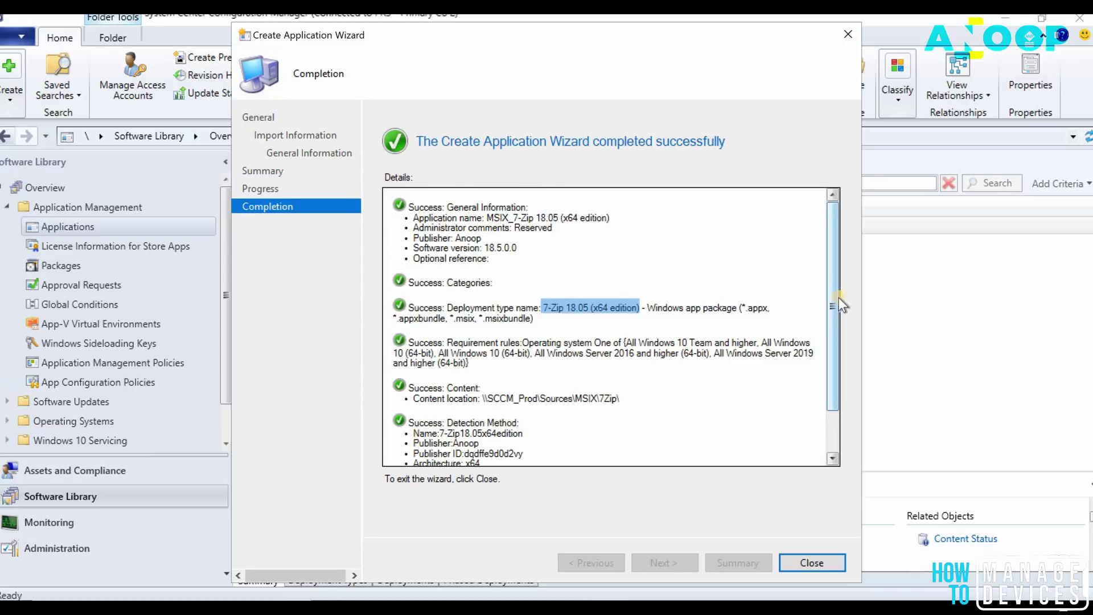
drag(839, 295, 808, 537)
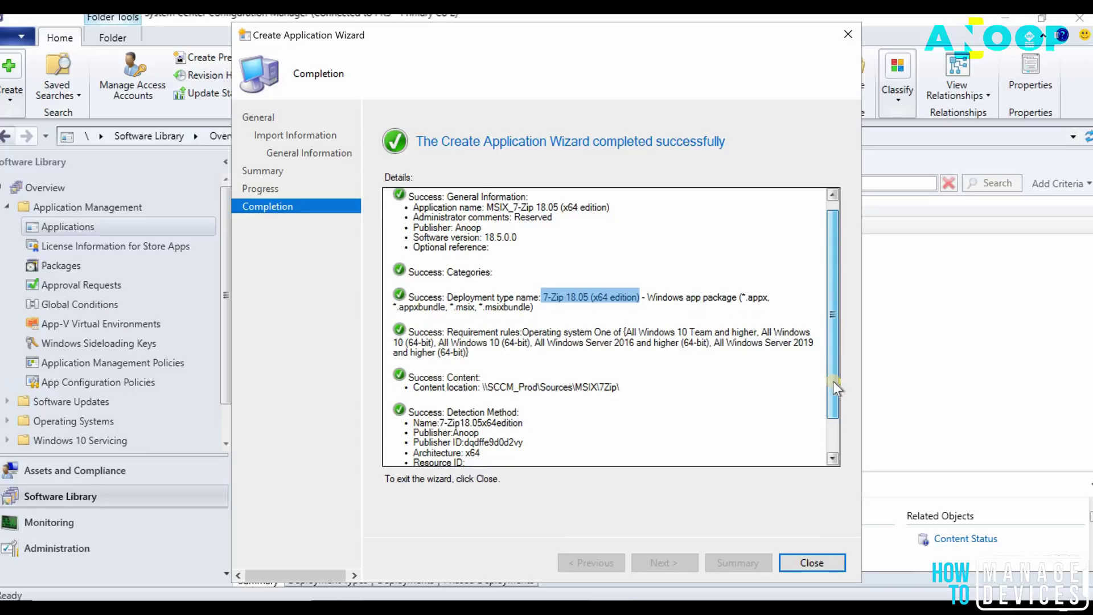
Step: Close the wizard and show MSIX_7-Zip 18.05's Windows app package deployment type
click(811, 563)
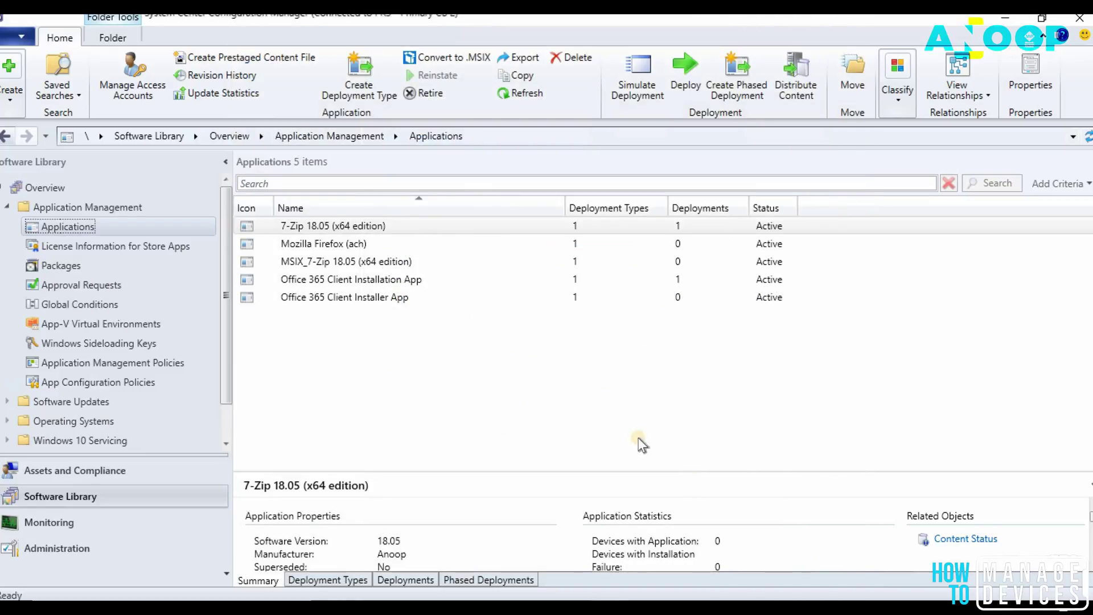
click(352, 261)
drag(399, 470, 417, 353)
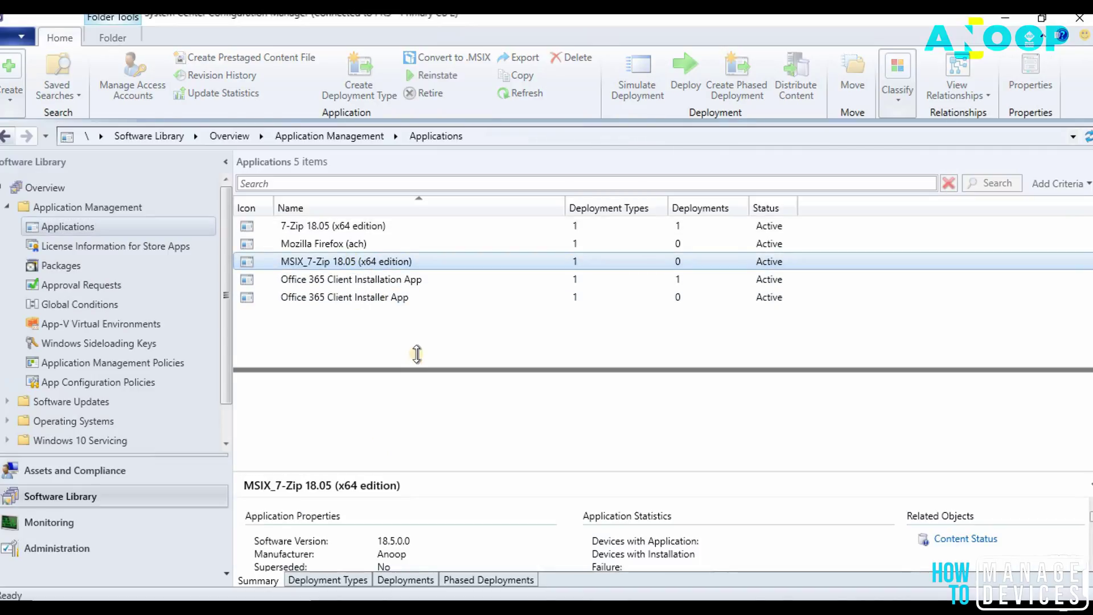
click(337, 576)
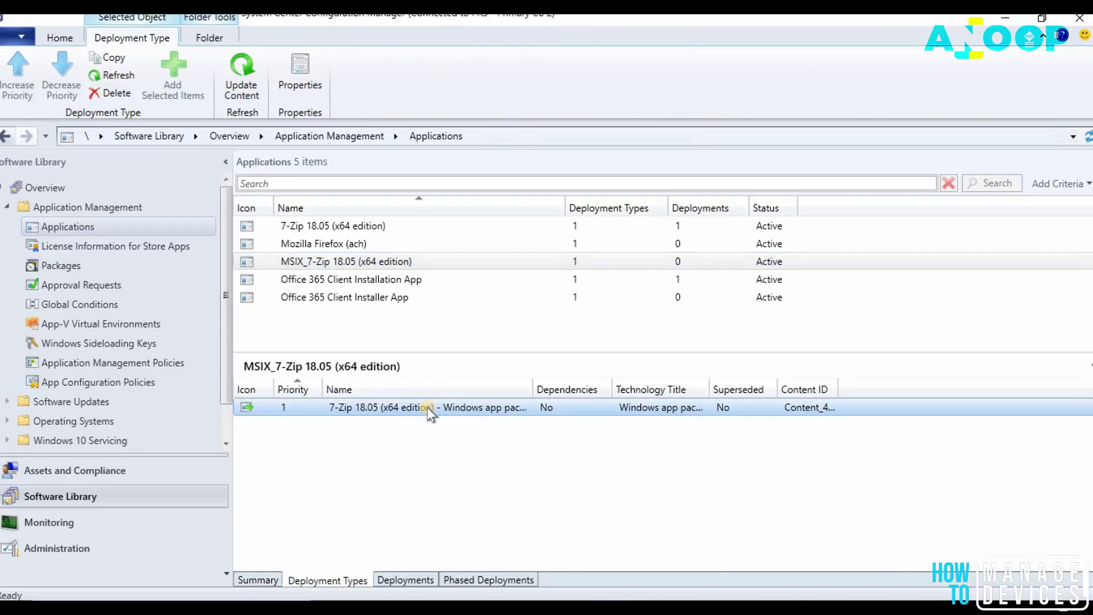
right_click(427, 407)
Step: Open the deployment type properties and review content, detection, user experience and requirements
click(361, 561)
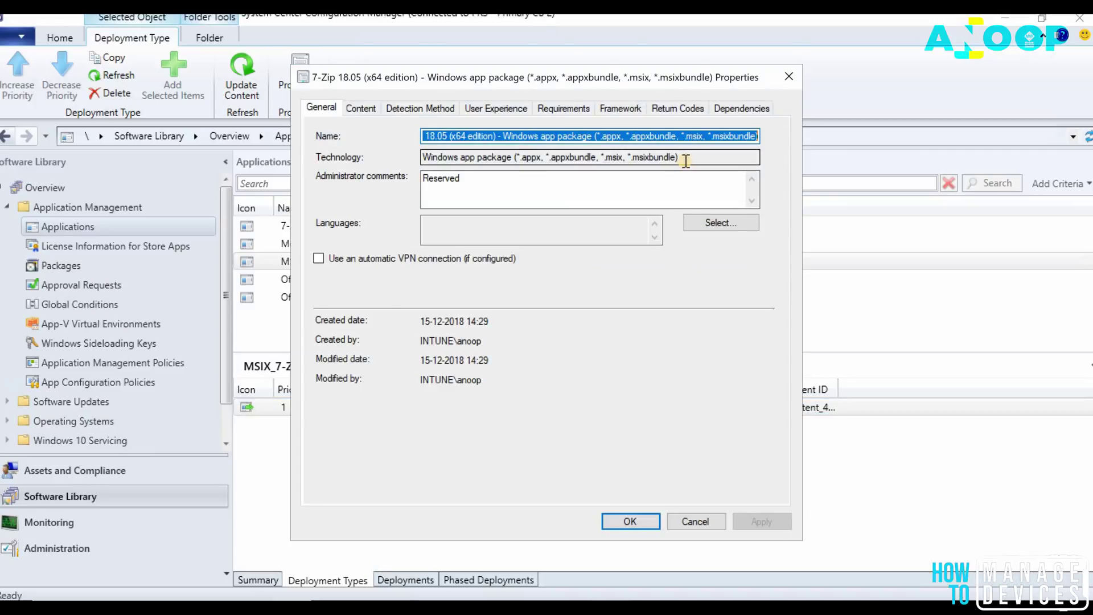
double_click(627, 157)
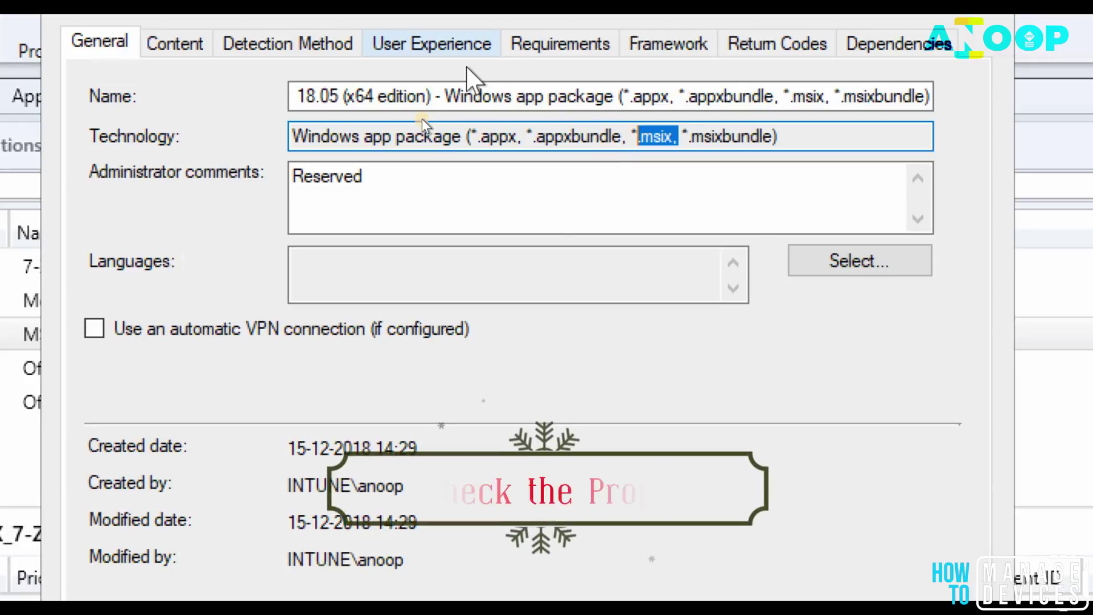
click(184, 50)
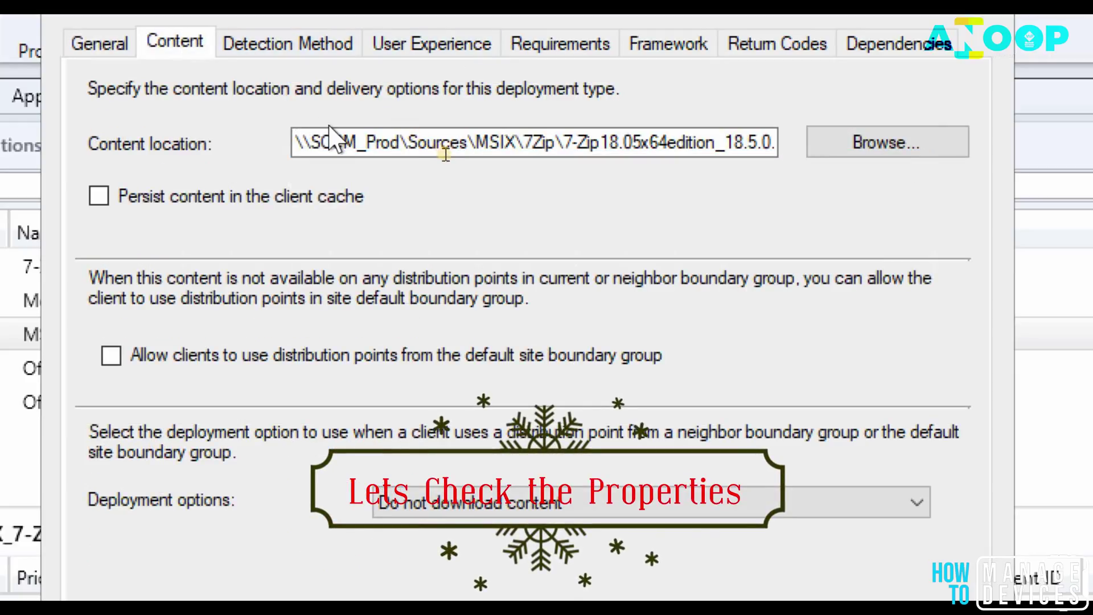
click(282, 51)
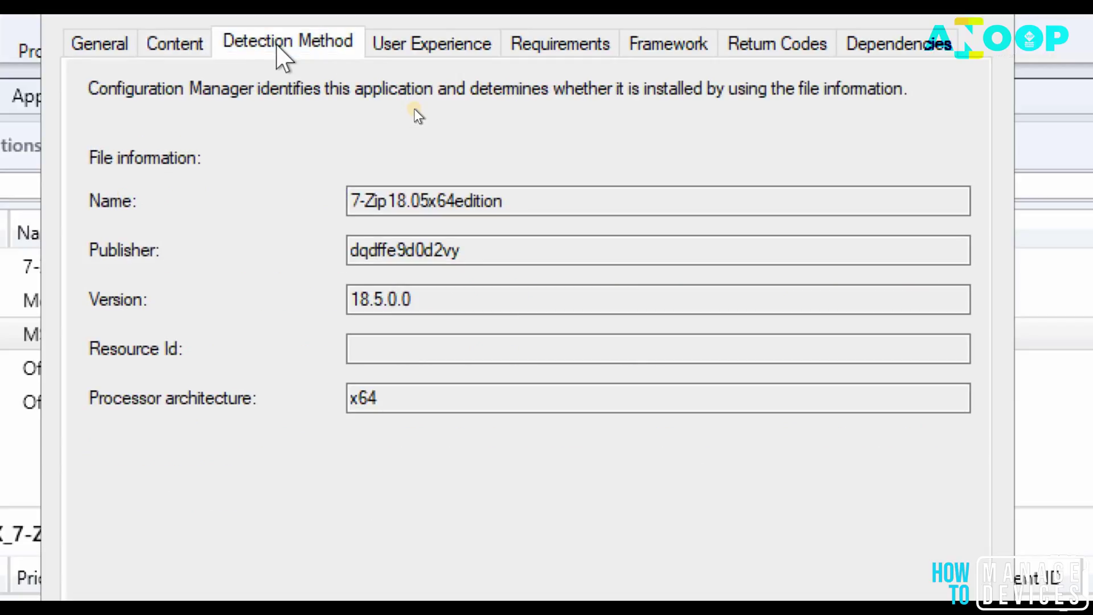
click(461, 48)
click(605, 51)
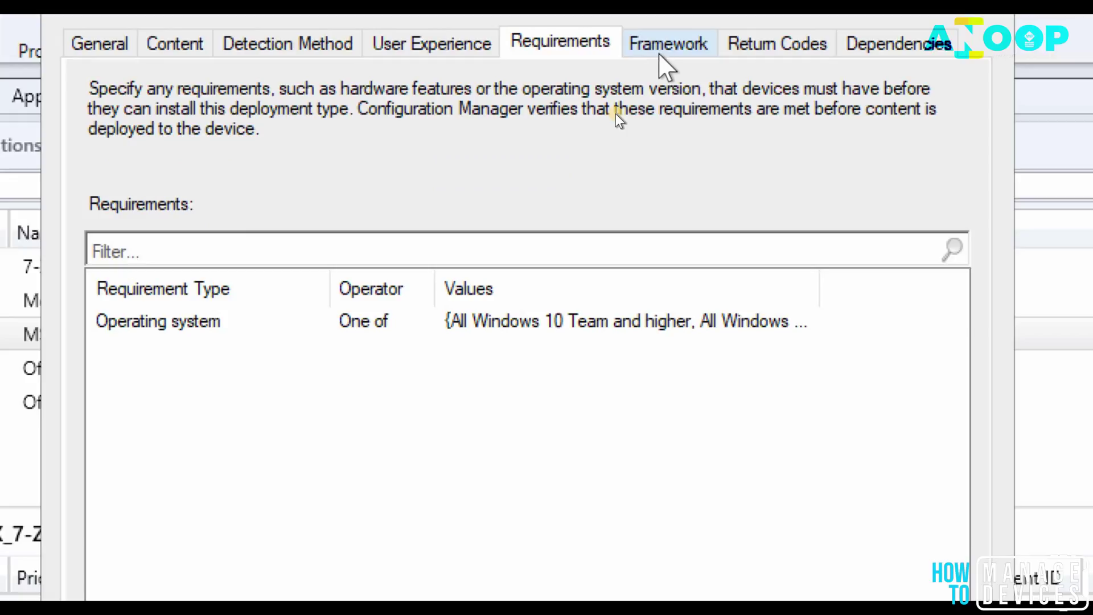
click(667, 52)
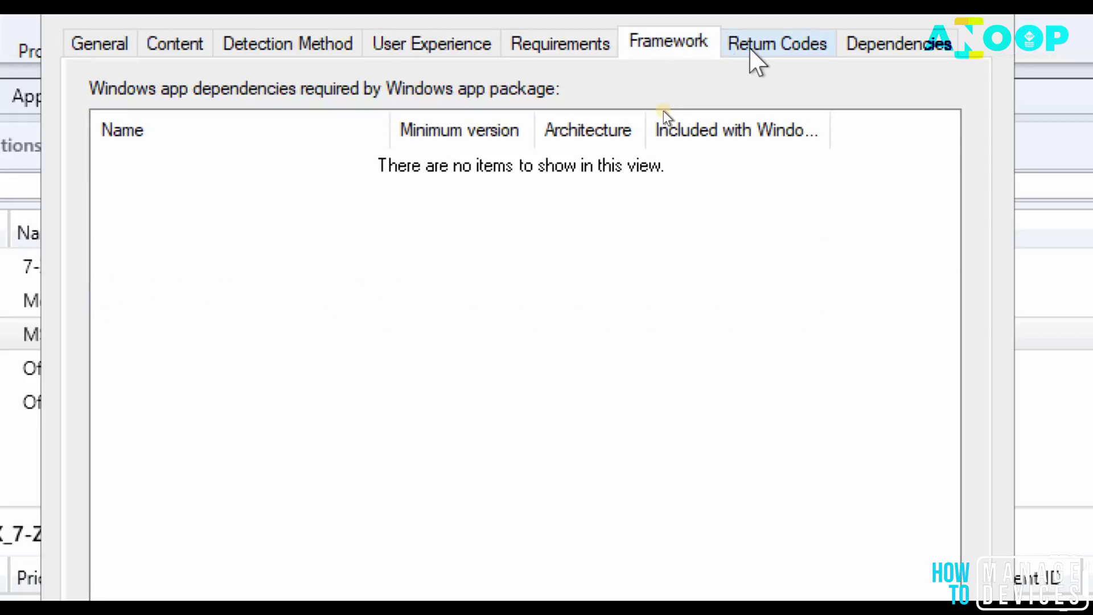
click(756, 53)
Step: Review dependencies, return codes and earlier tabs again, then close the properties
click(905, 51)
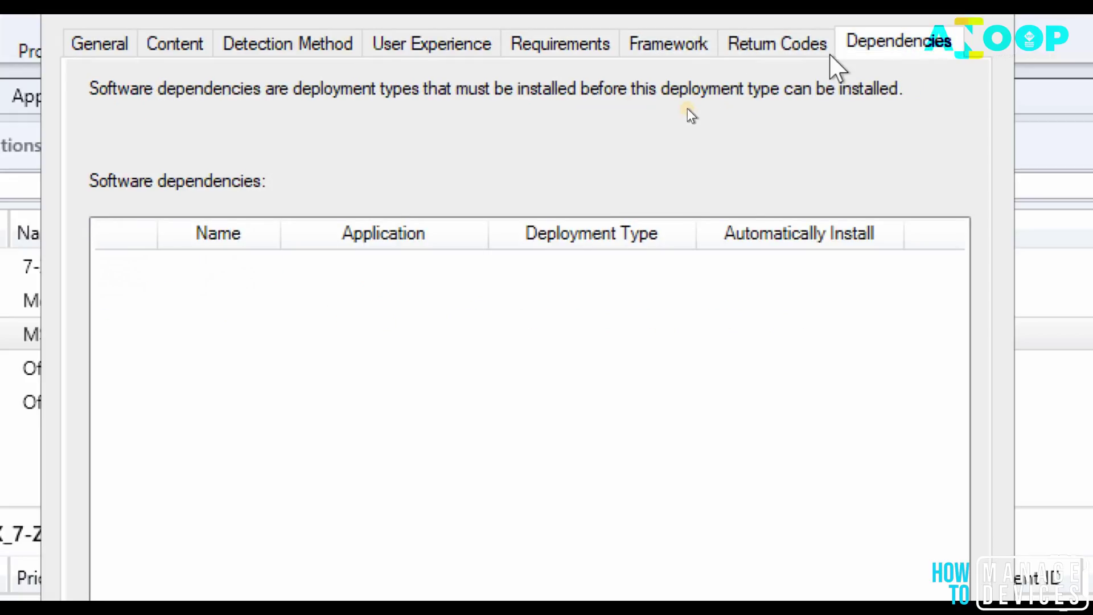
click(790, 50)
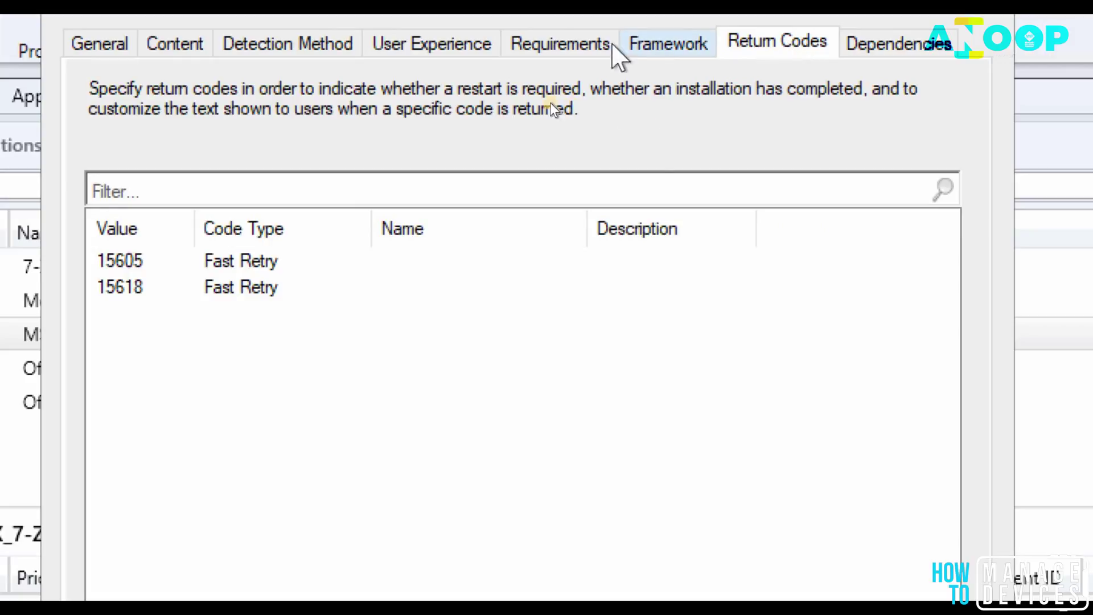
click(527, 45)
click(468, 51)
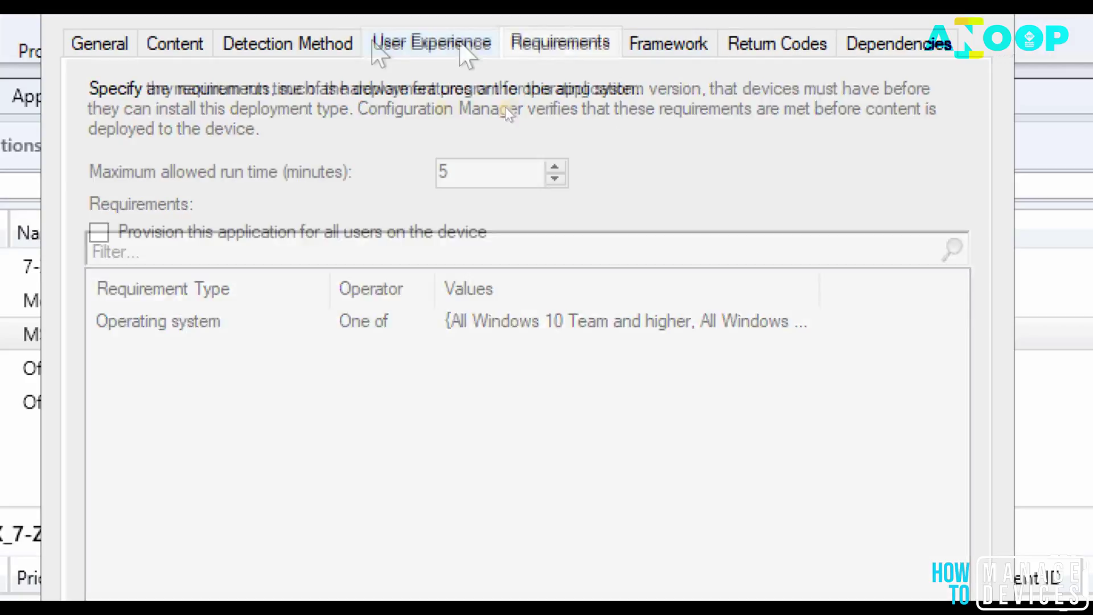
click(334, 52)
click(186, 52)
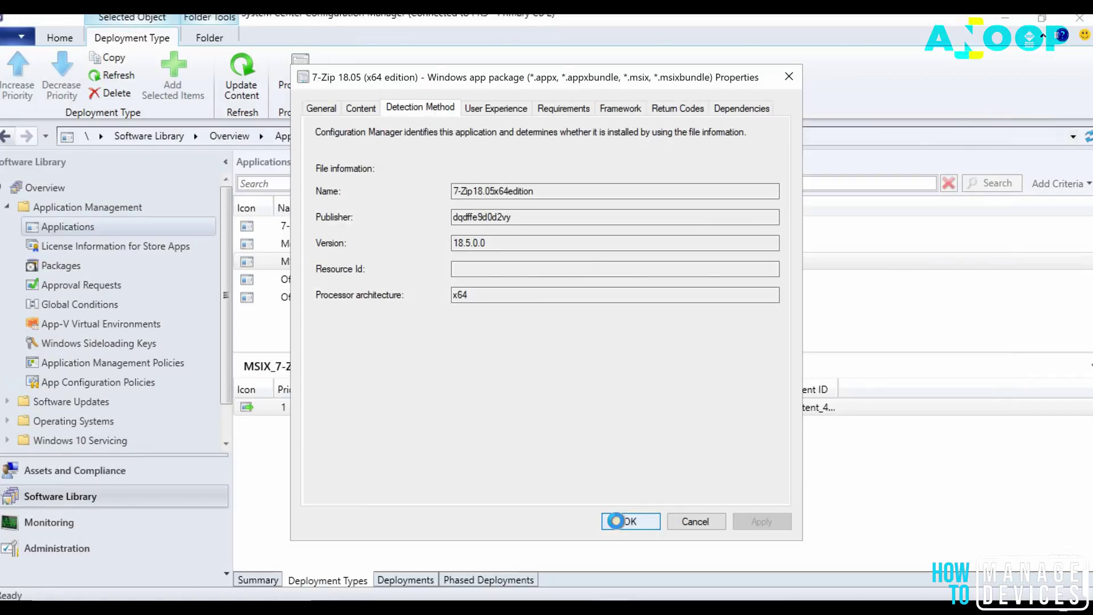
click(617, 521)
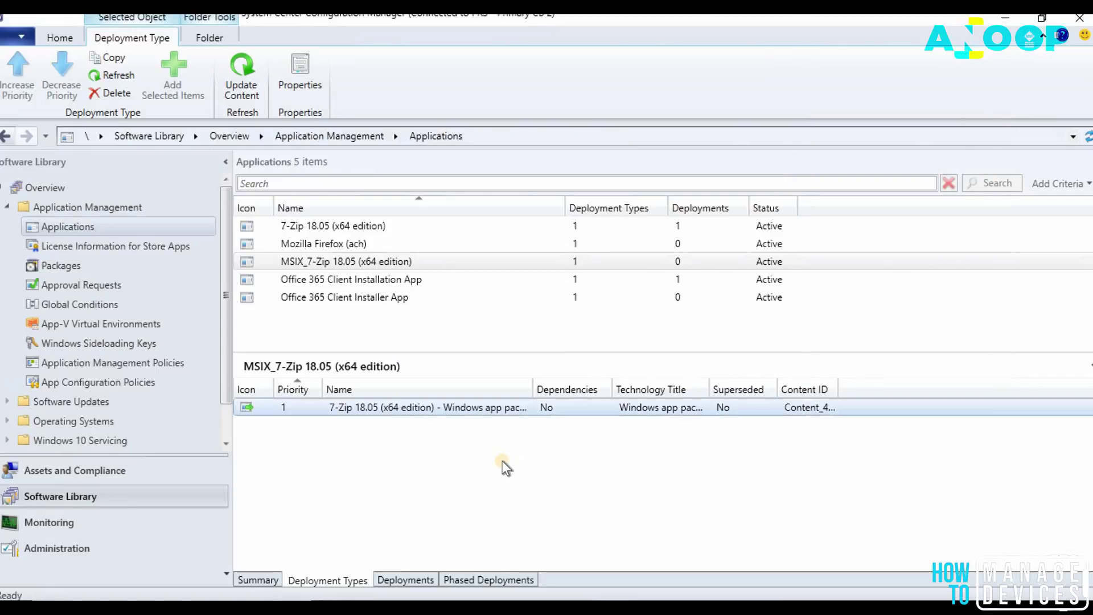
Step: Deploy MSIX_7-Zip 18.05 to the Static Direct Membership Collection
click(398, 580)
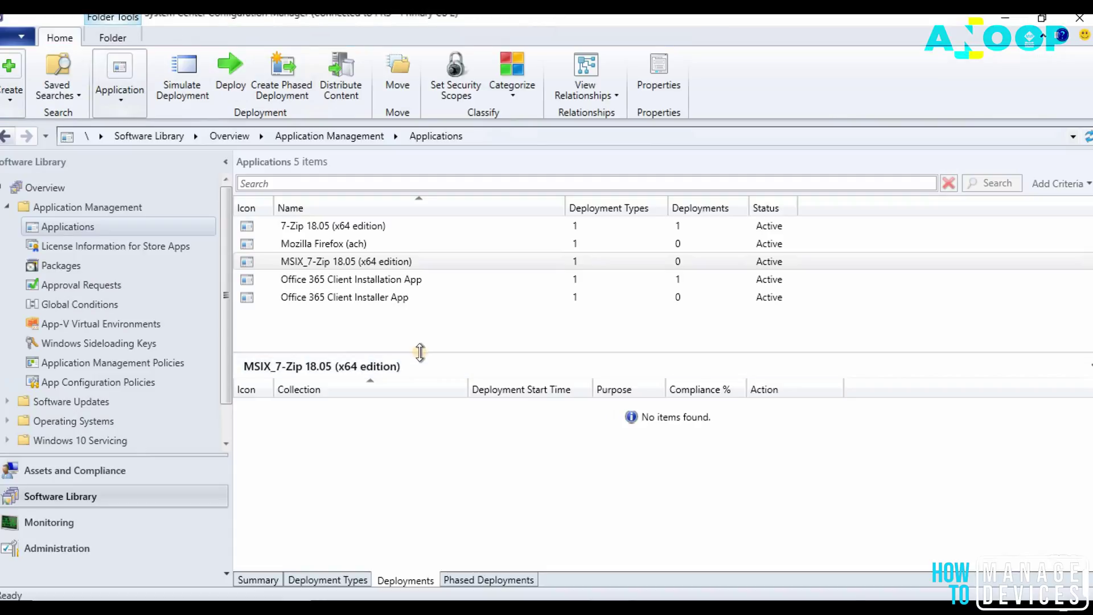
drag(420, 351, 420, 343)
click(368, 261)
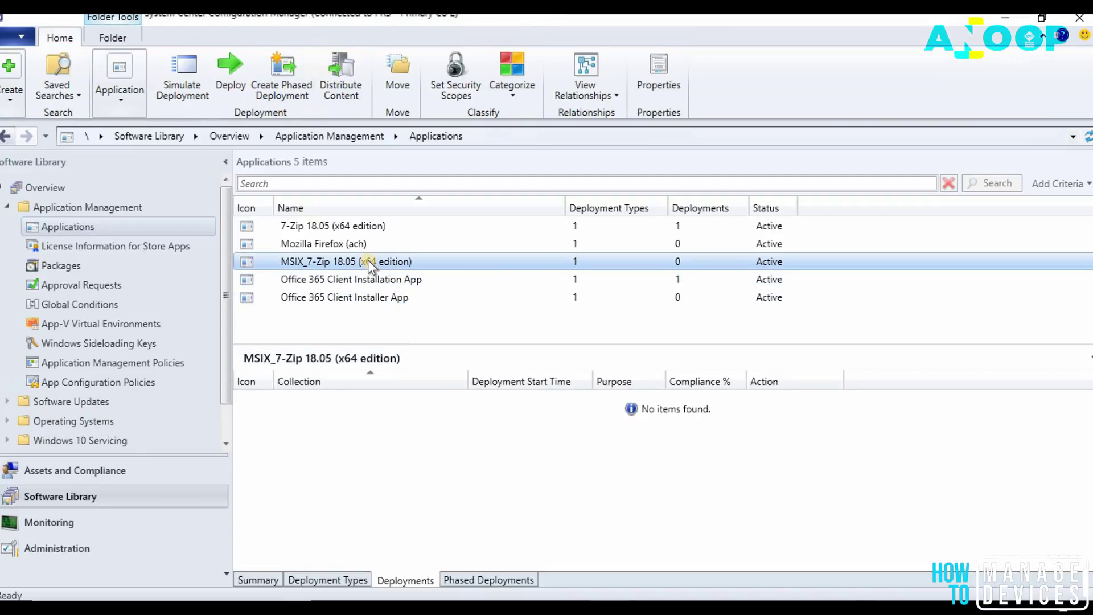
right_click(368, 259)
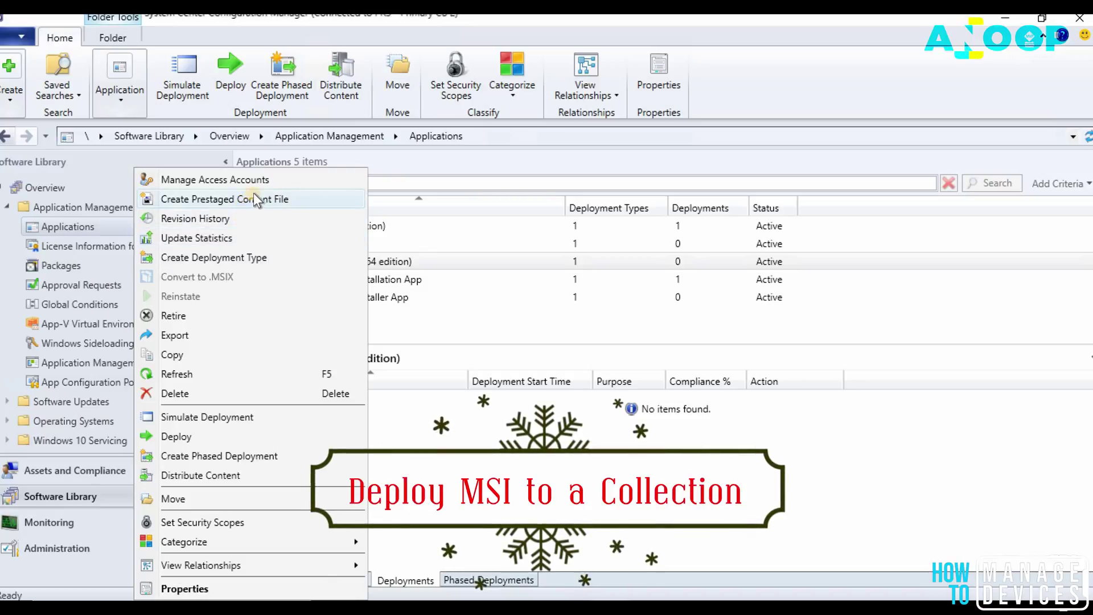
click(176, 437)
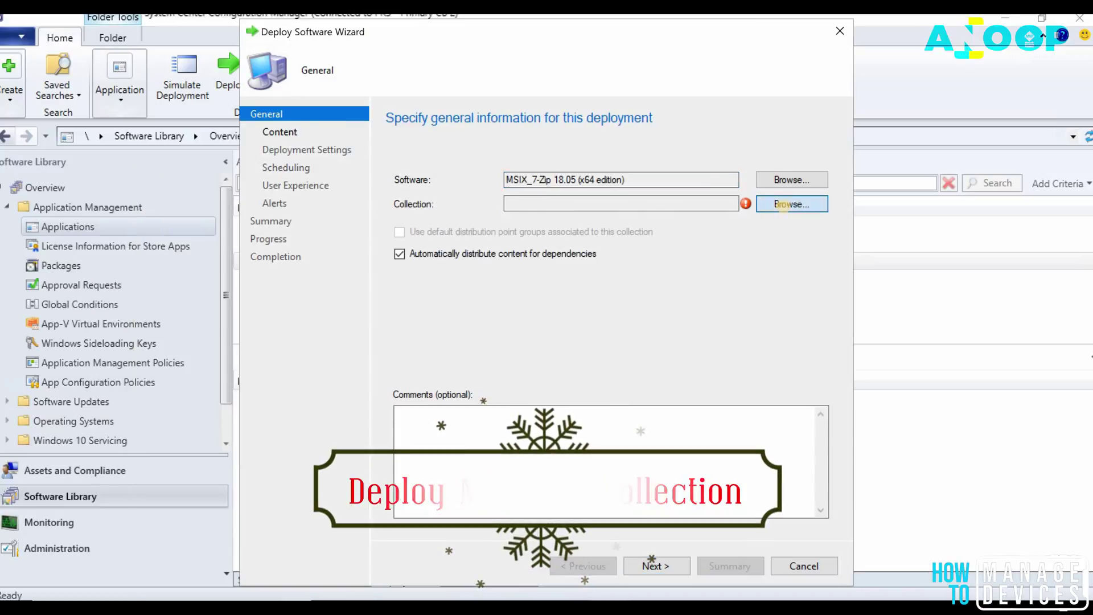
click(786, 203)
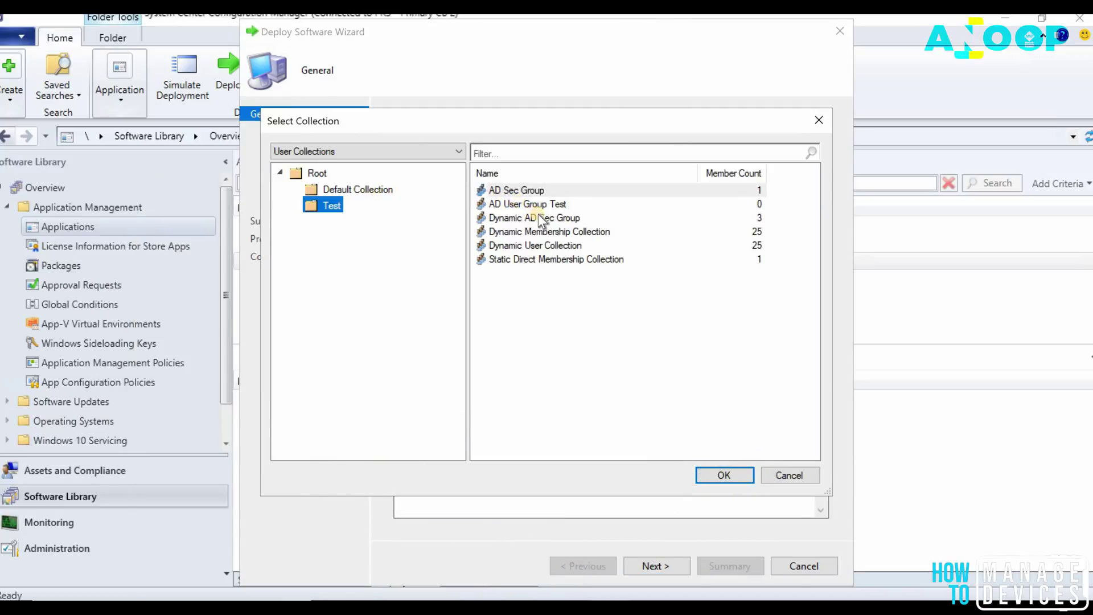
click(555, 259)
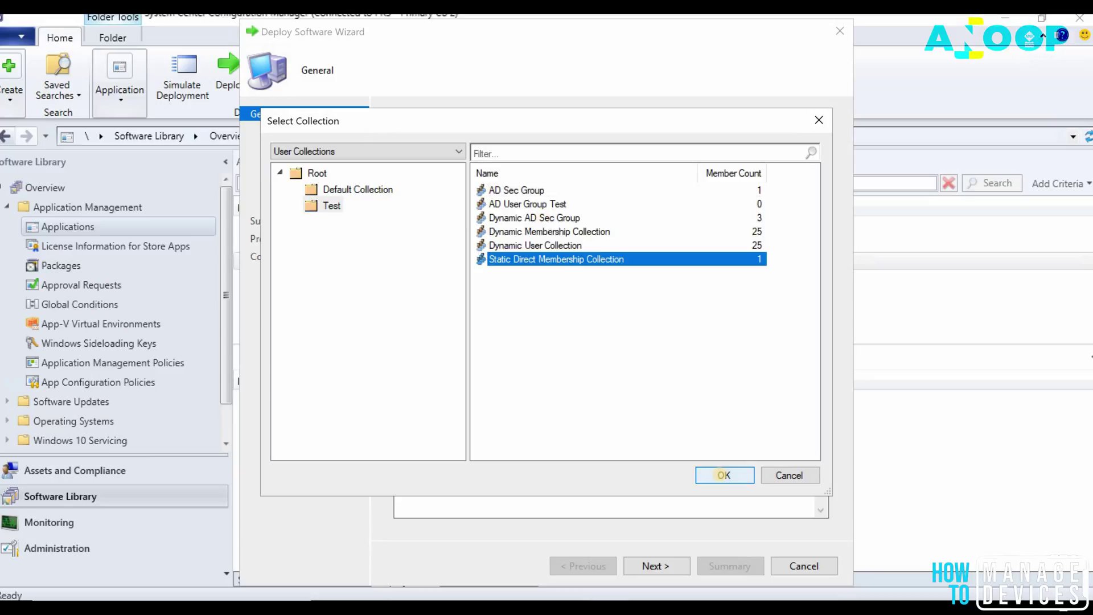
click(723, 476)
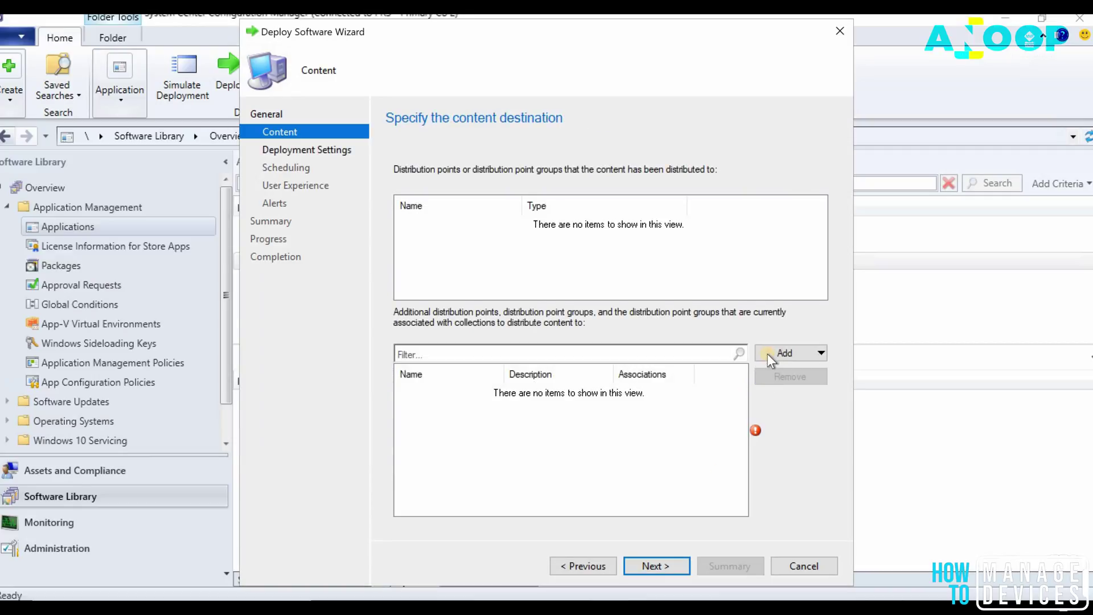
Step: Add distribution point SCCM_PROD.INTUNE.COM as the content destination
click(767, 355)
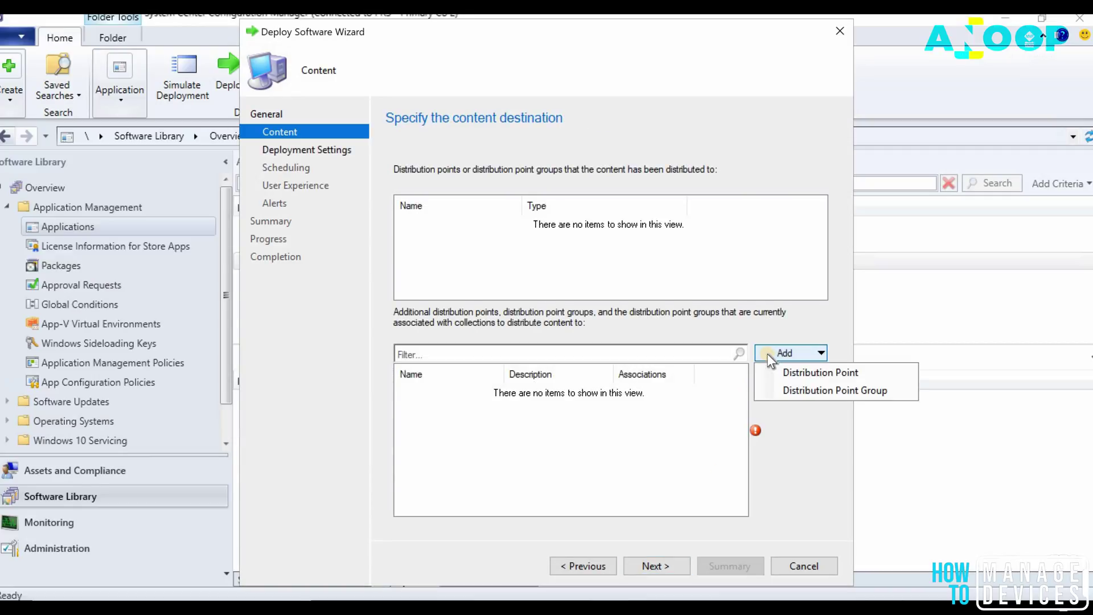
click(798, 373)
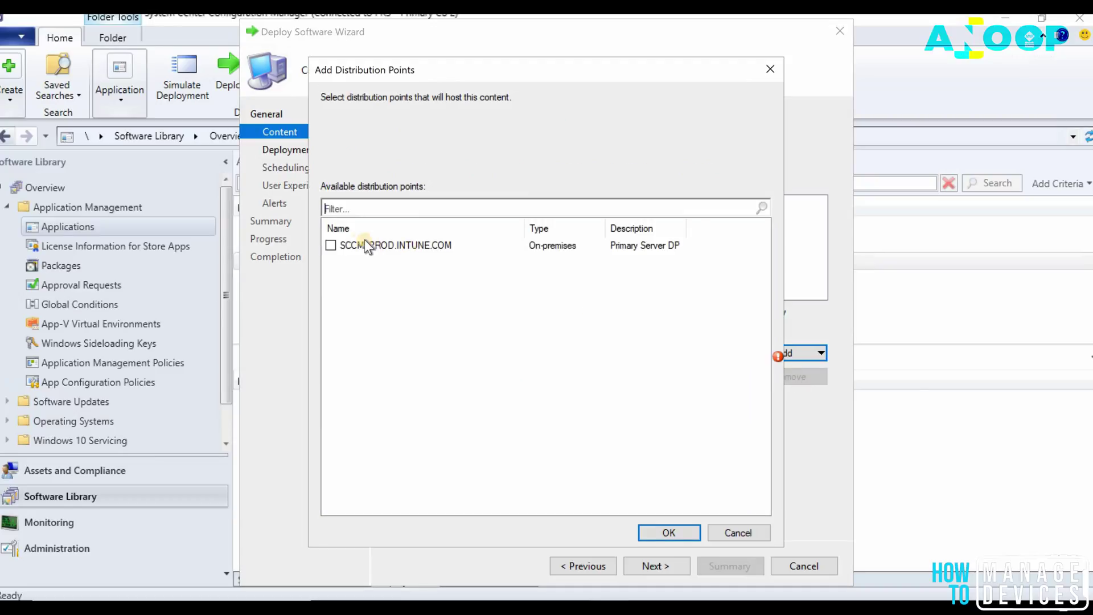
click(331, 247)
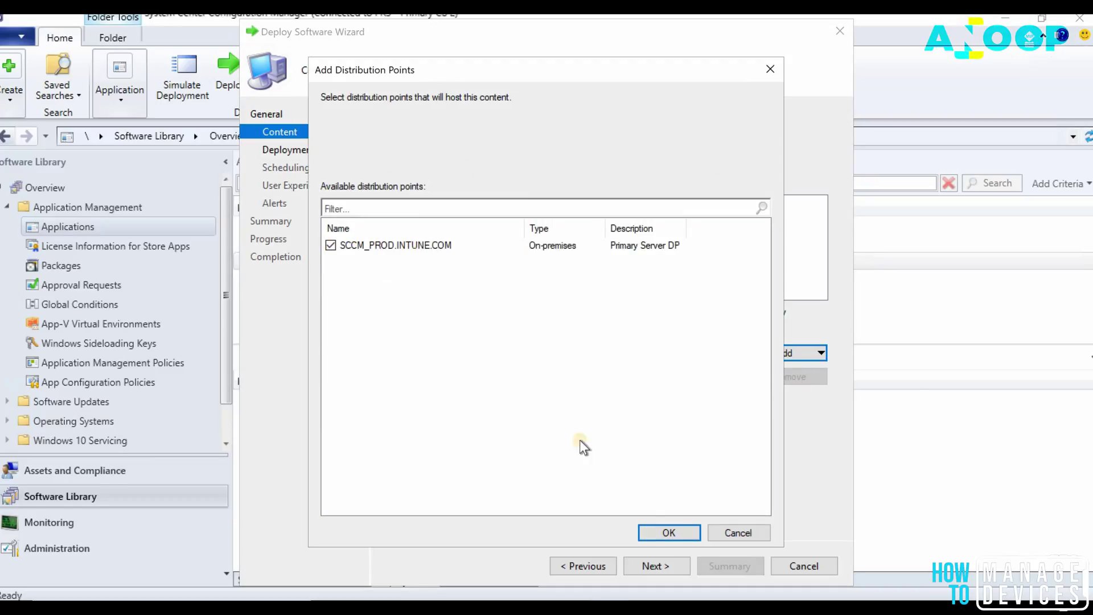
click(657, 531)
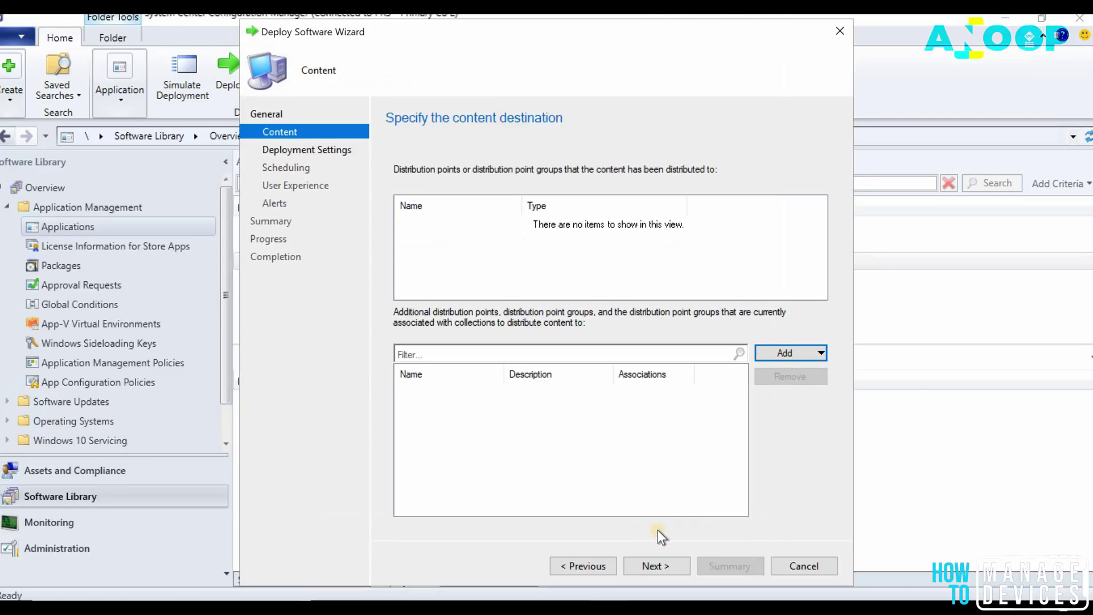
click(652, 569)
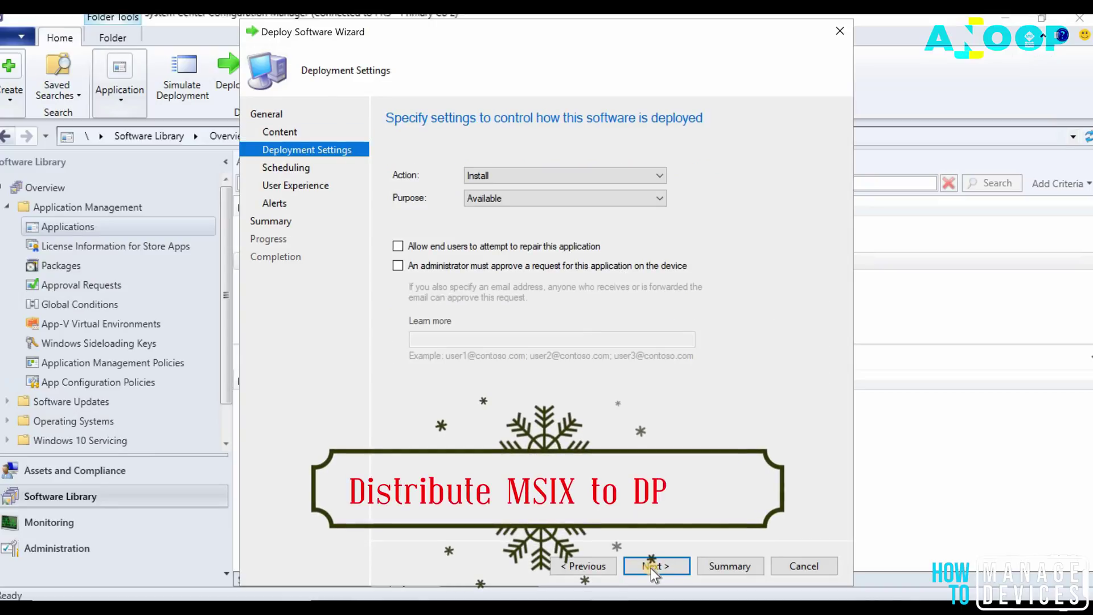
click(584, 566)
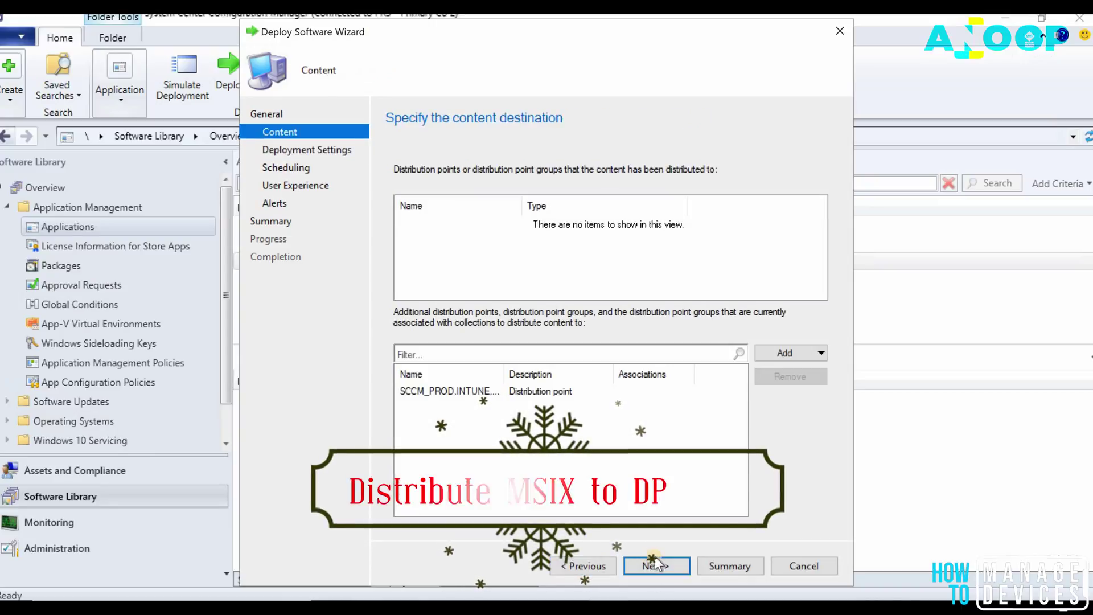
click(516, 394)
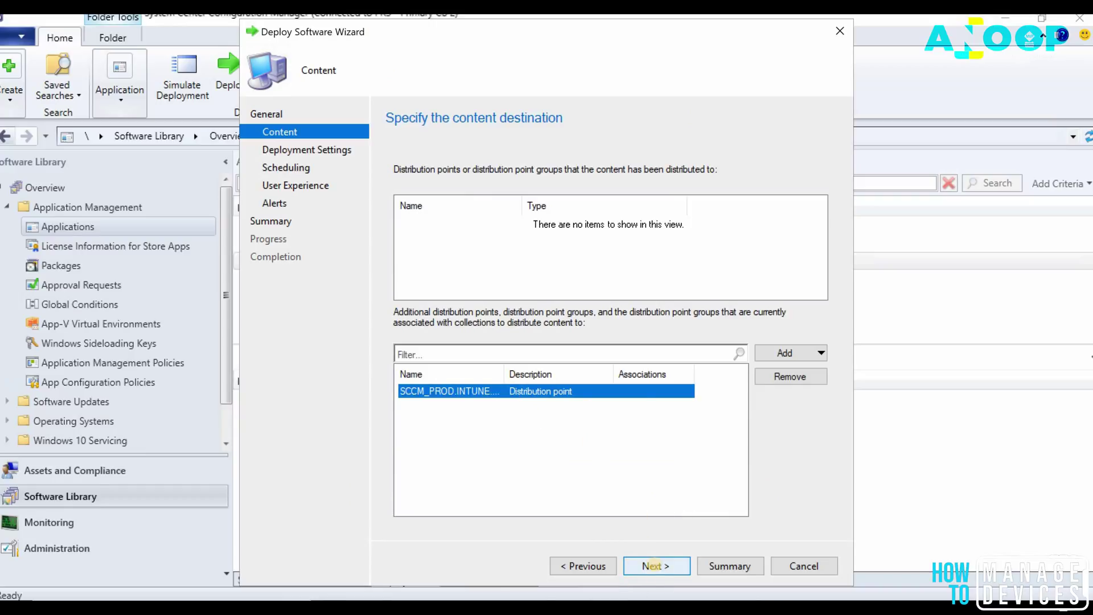
click(654, 567)
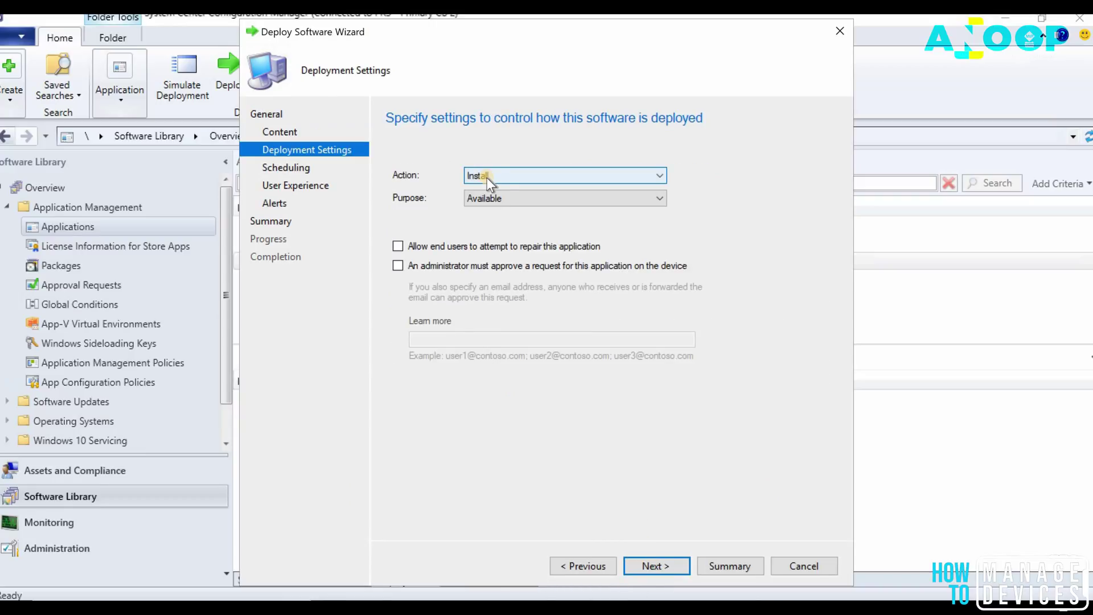
Step: Keep the deployment action as Install with purpose Available
click(518, 200)
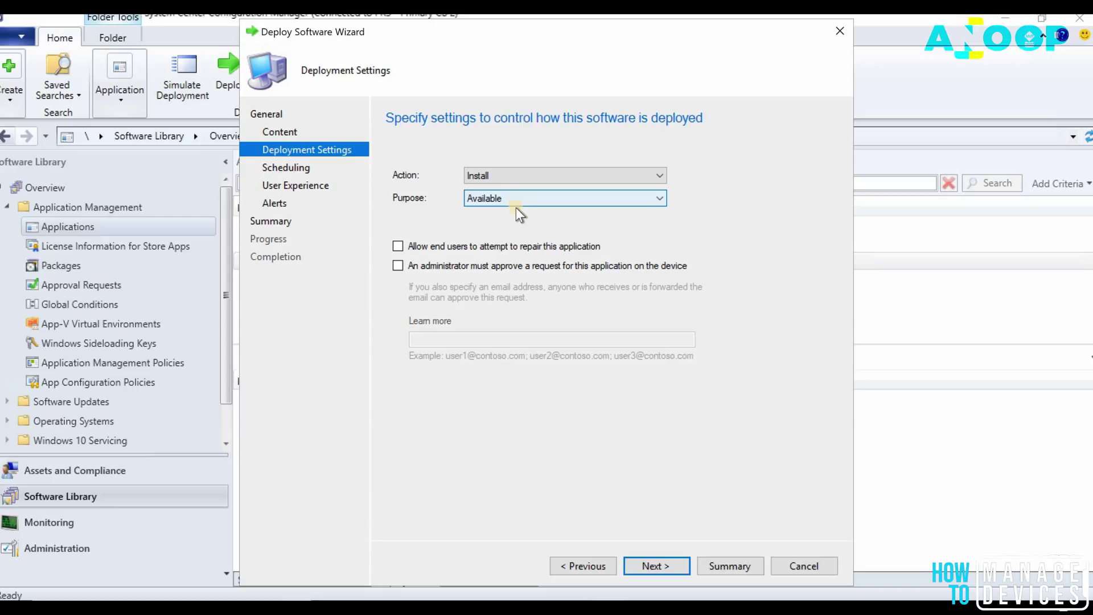
click(536, 176)
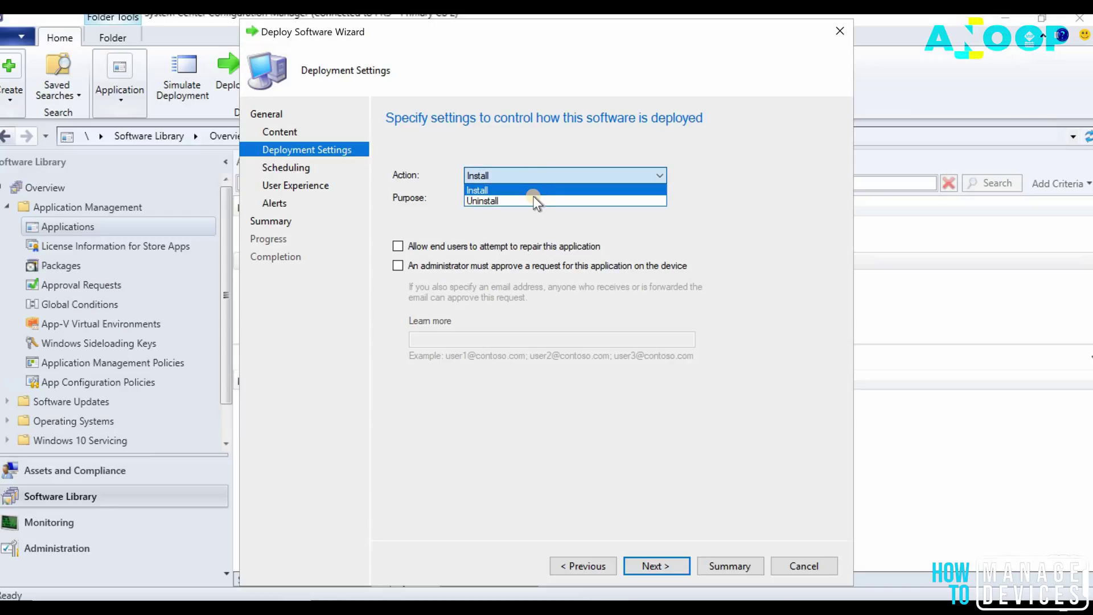
click(552, 199)
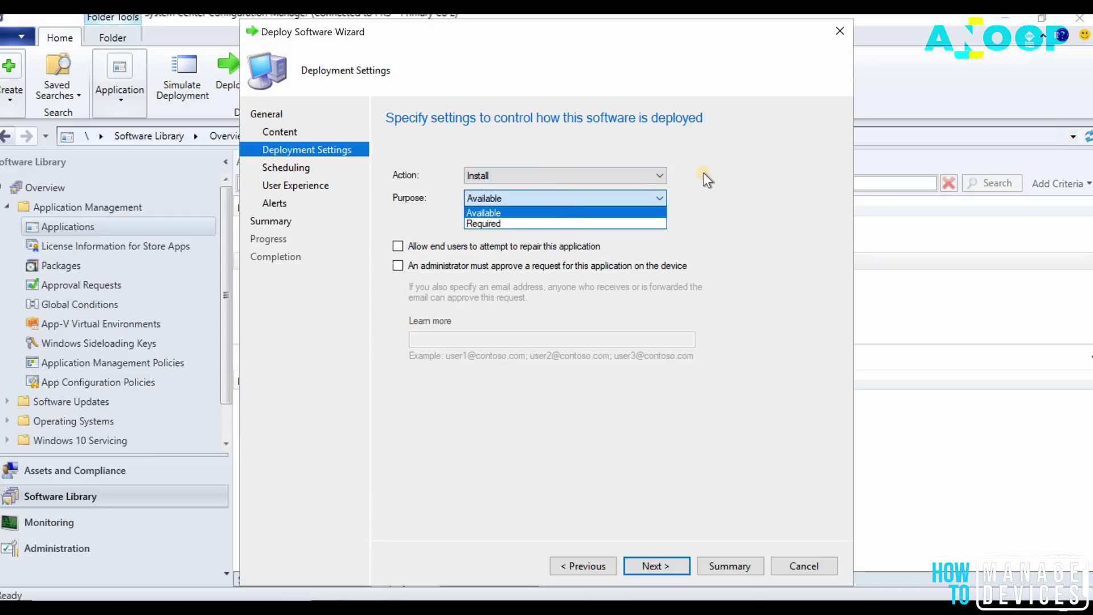
click(743, 169)
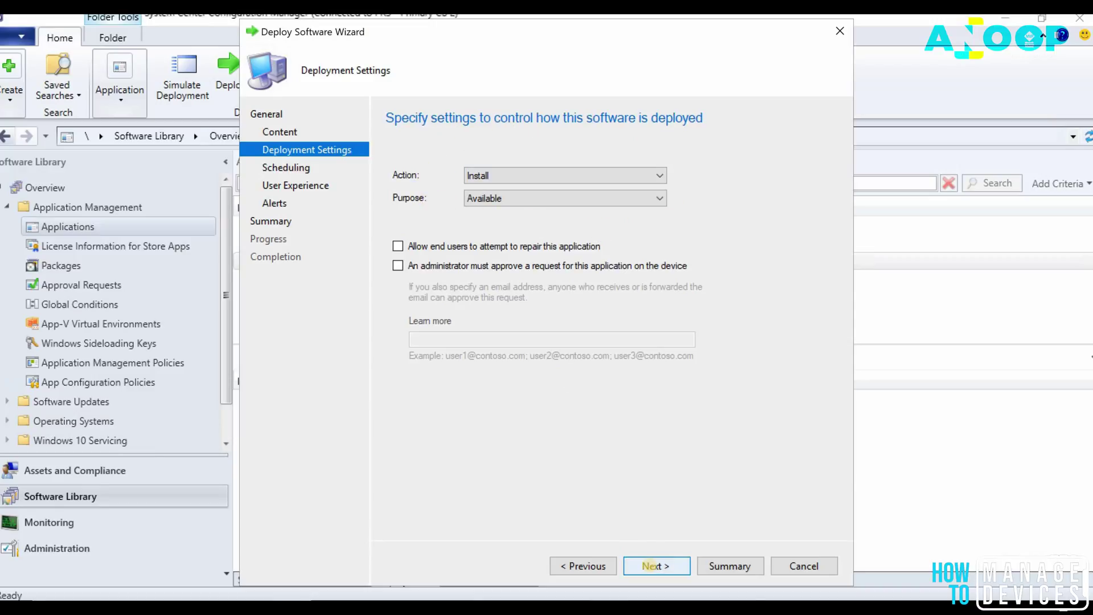
click(652, 567)
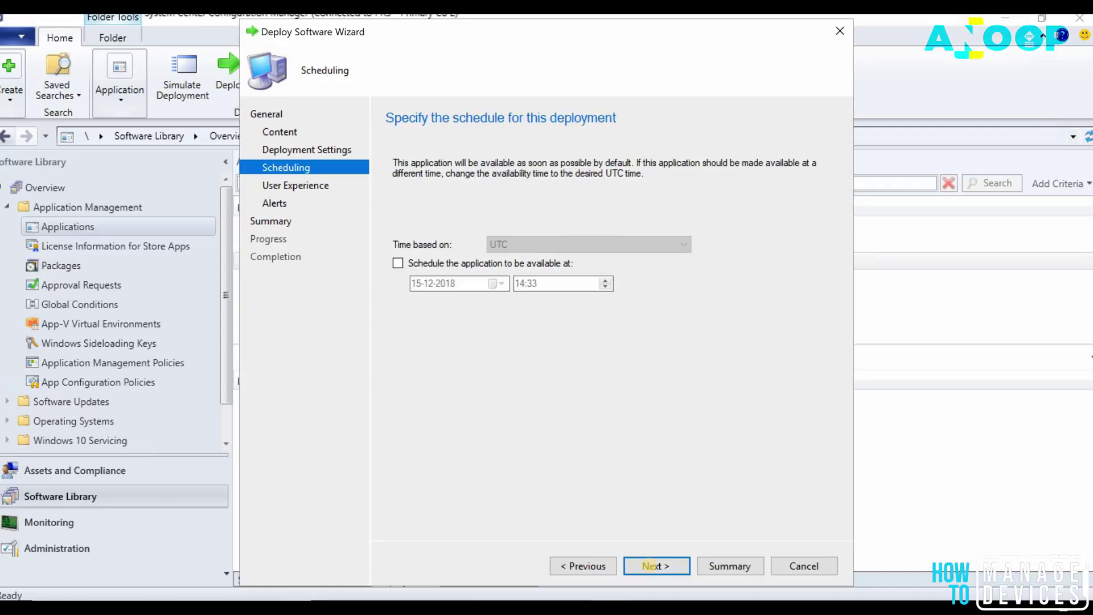
Step: Accept default user experience and alert settings, create the deployment, and close the wizard
click(649, 565)
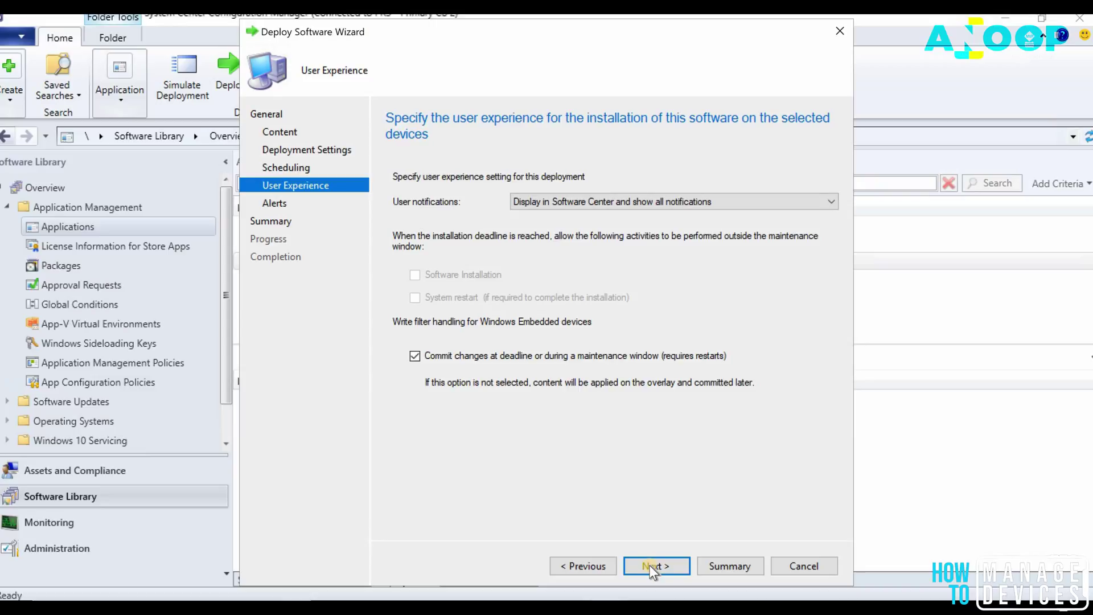
click(649, 564)
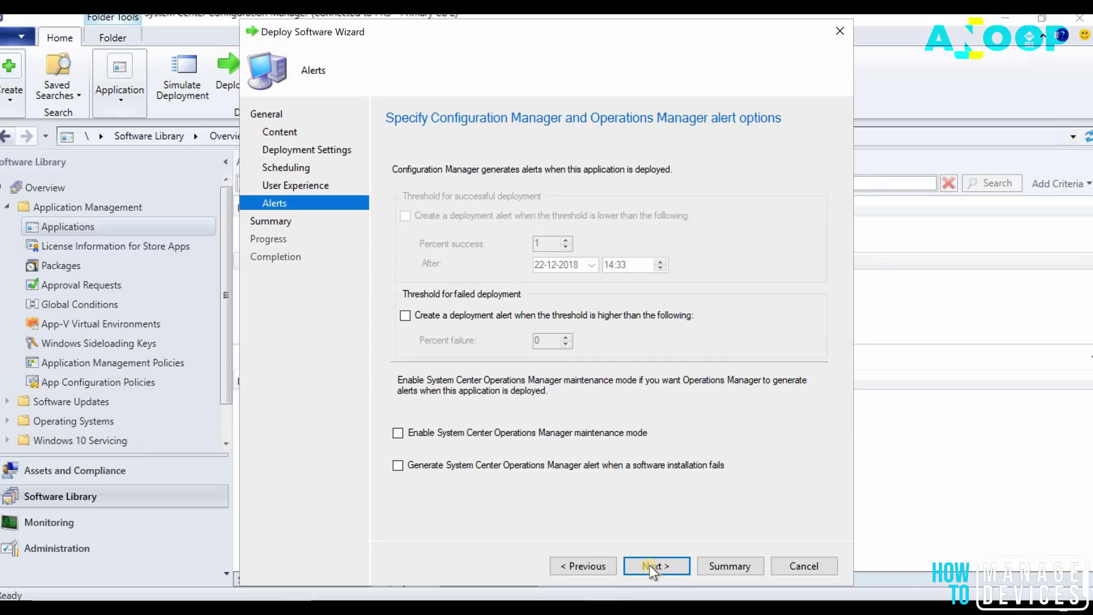
click(649, 565)
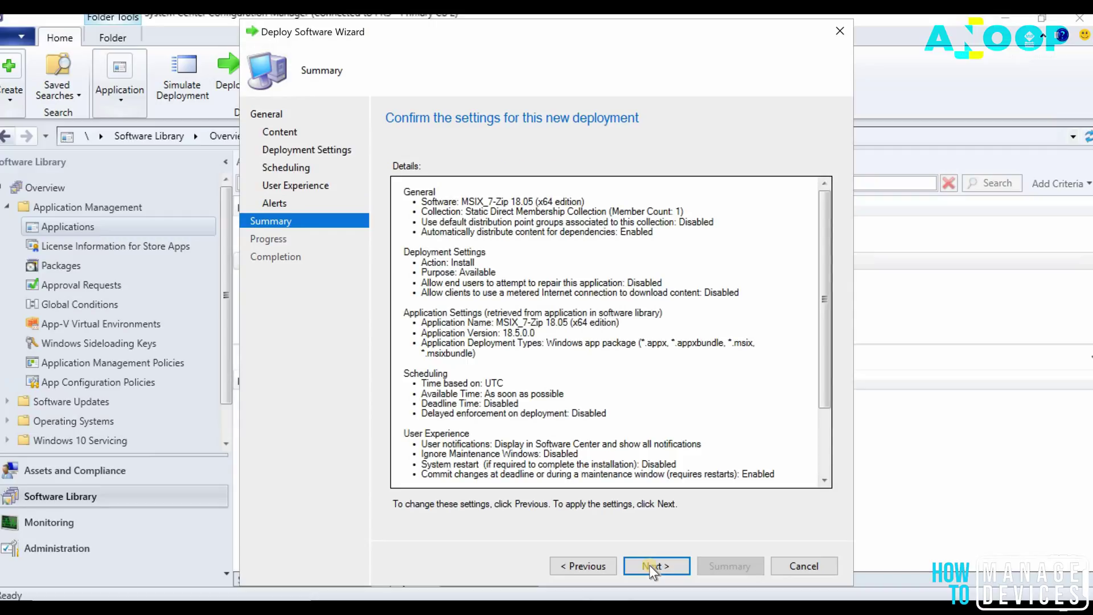
click(649, 565)
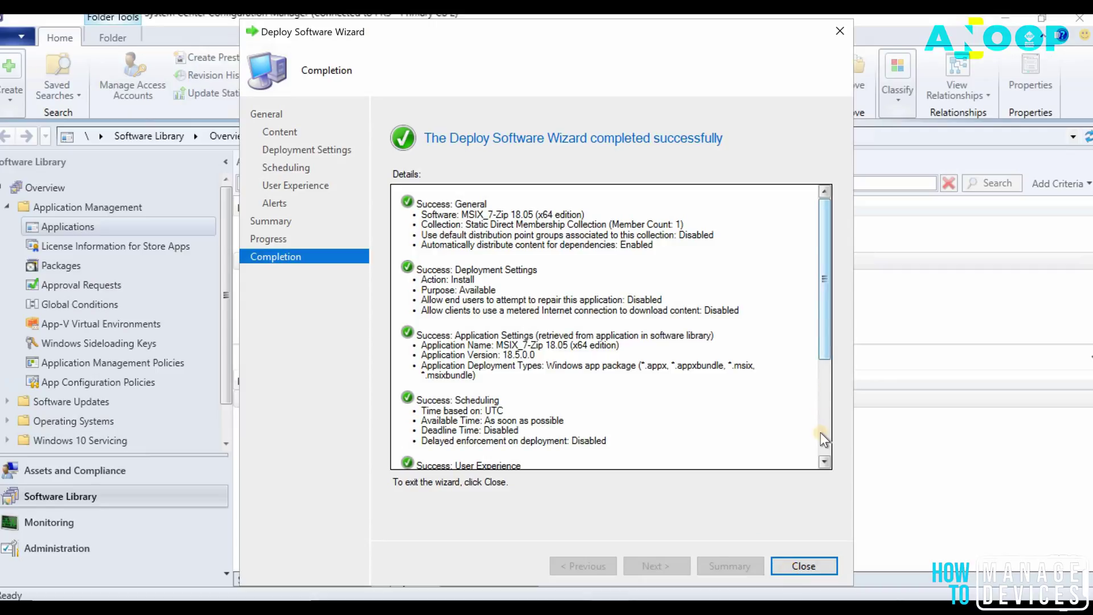
click(824, 457)
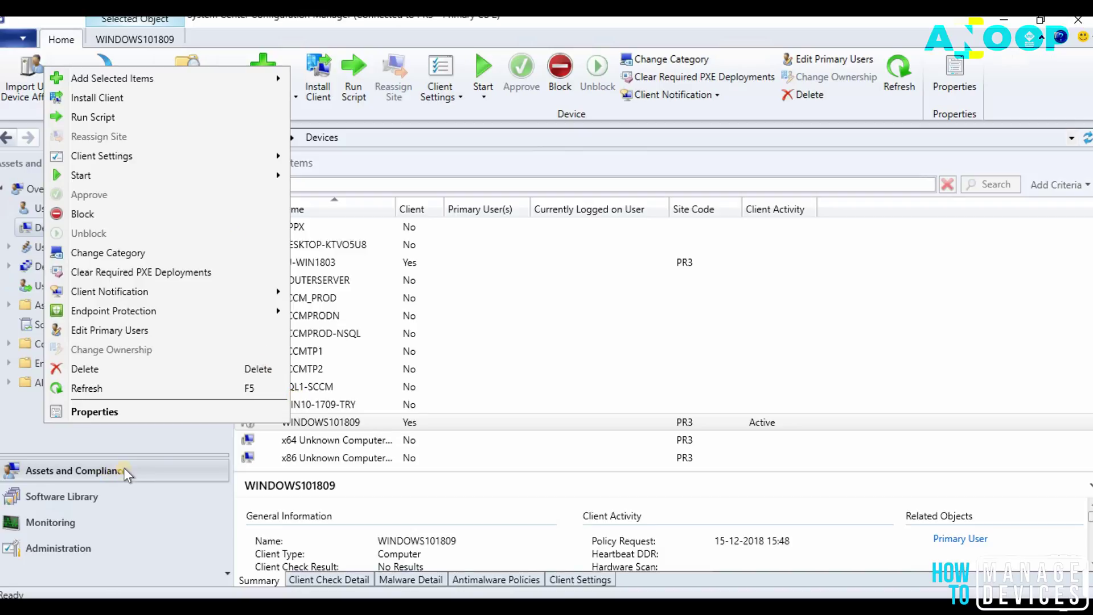
Step: Add WINDOWS101809 to the Static Direct Membership Device Collection, then return to Software Library
click(338, 425)
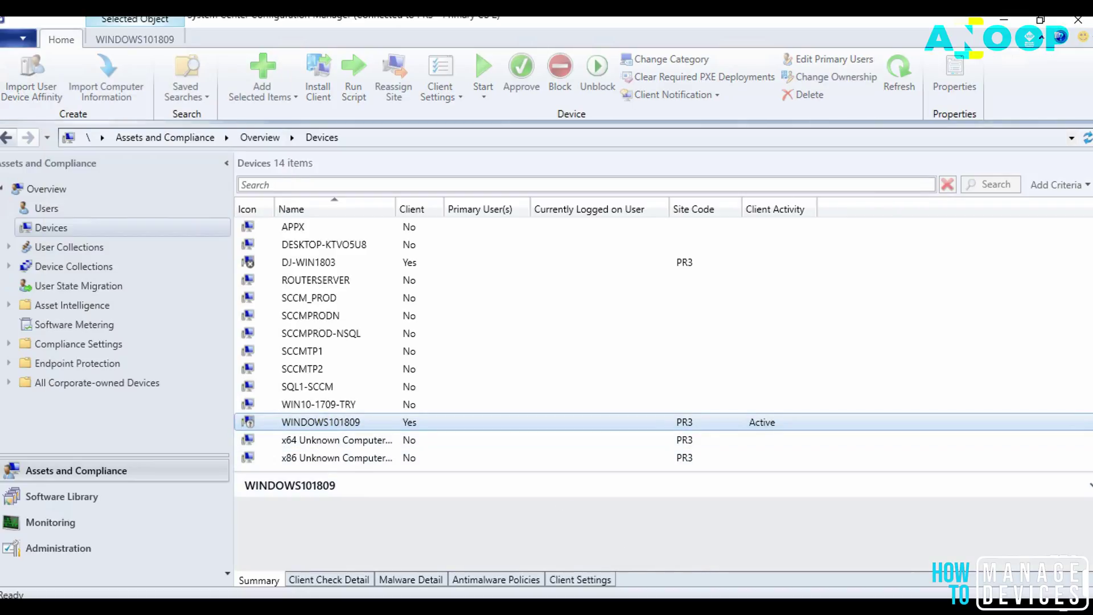
right_click(323, 420)
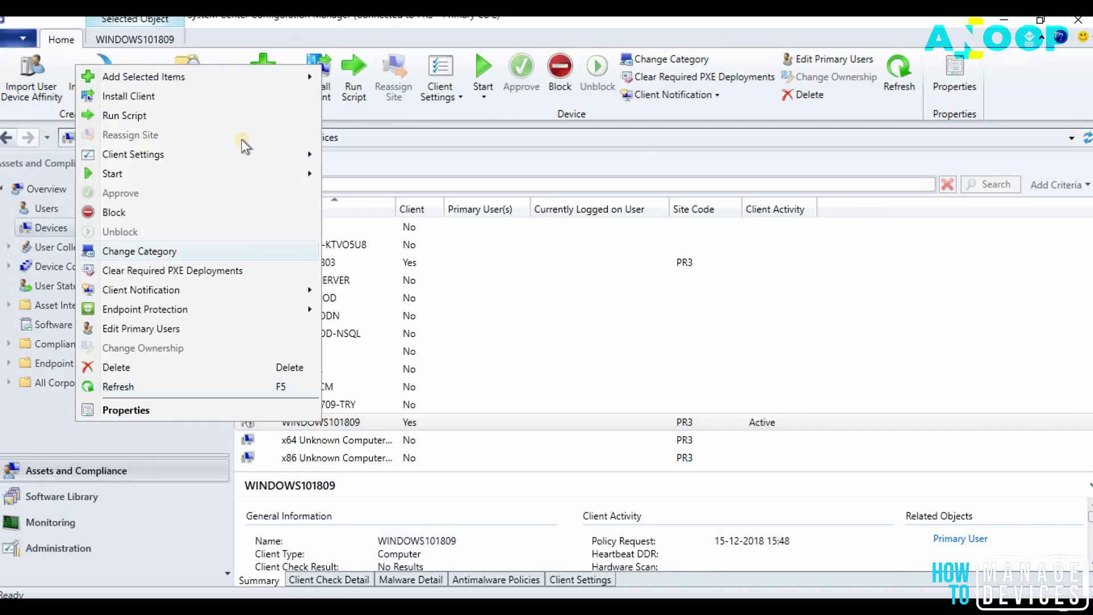
mouse_move(144, 77)
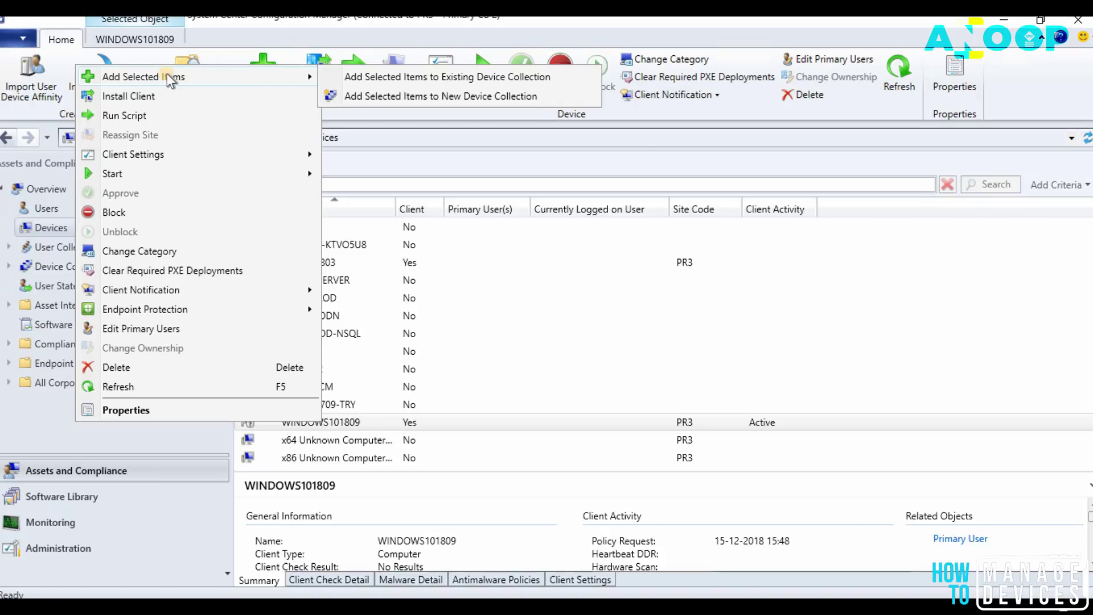
click(365, 80)
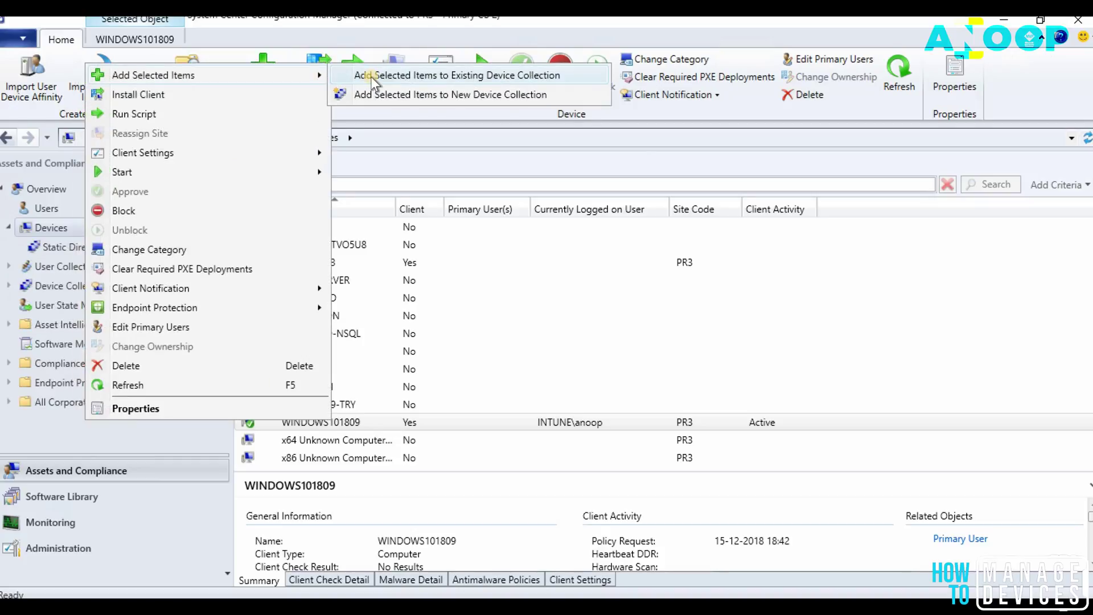
click(547, 210)
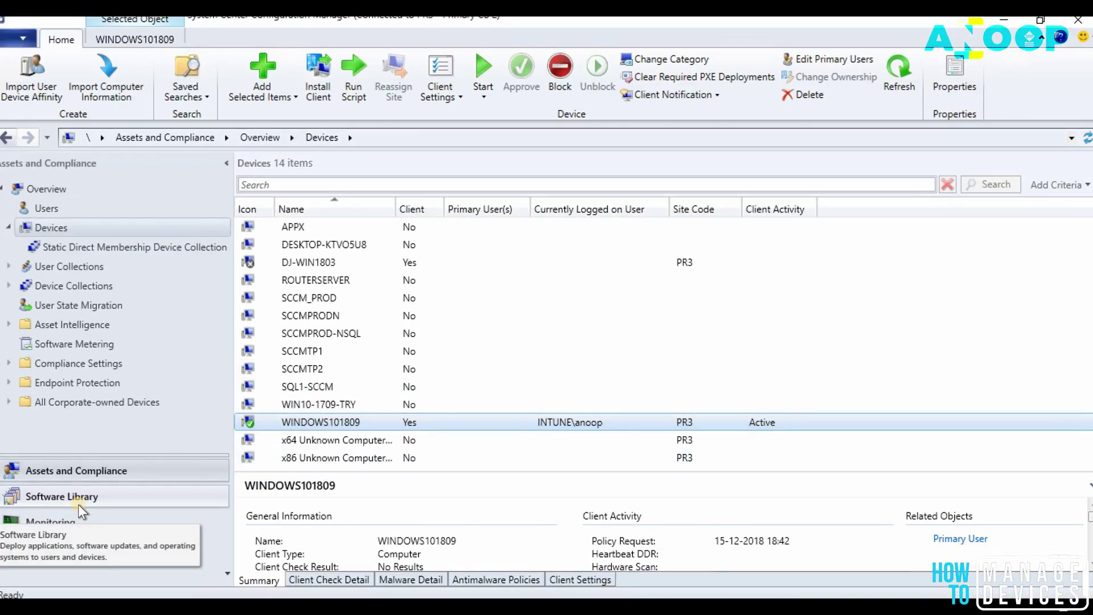
click(78, 504)
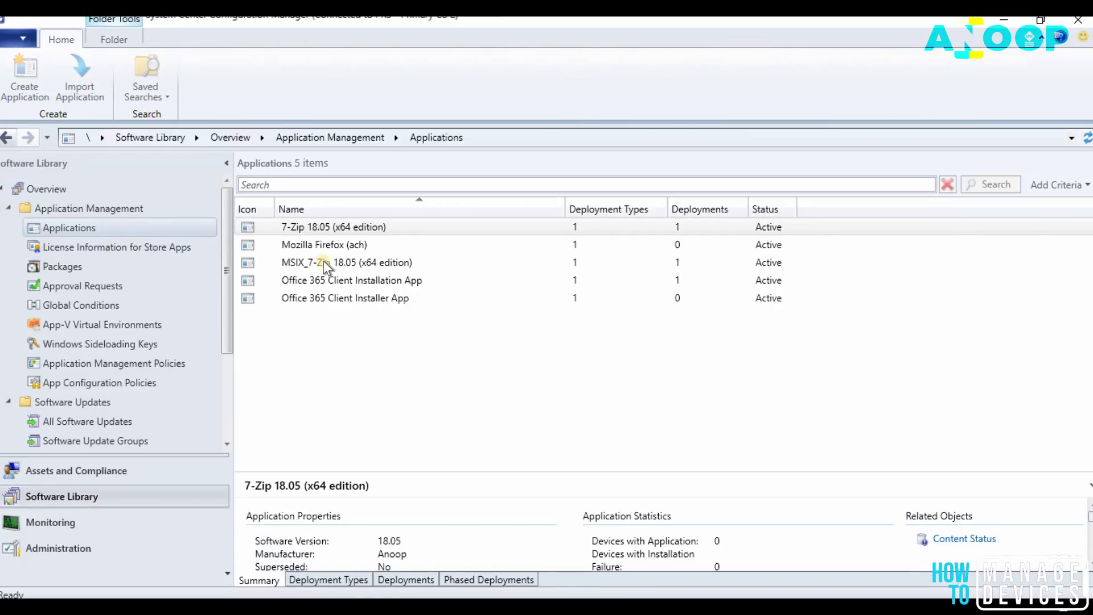
Step: Run the Machine Policy Retrieval cycle and check the policy request entry in PolicyAgent.log
click(325, 263)
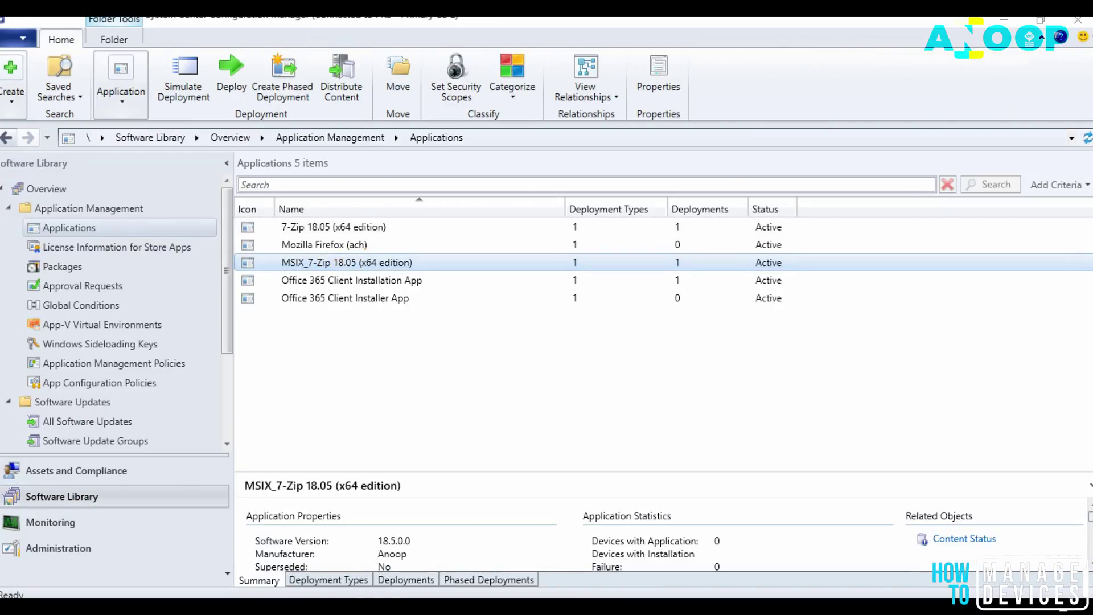
click(204, 192)
click(208, 162)
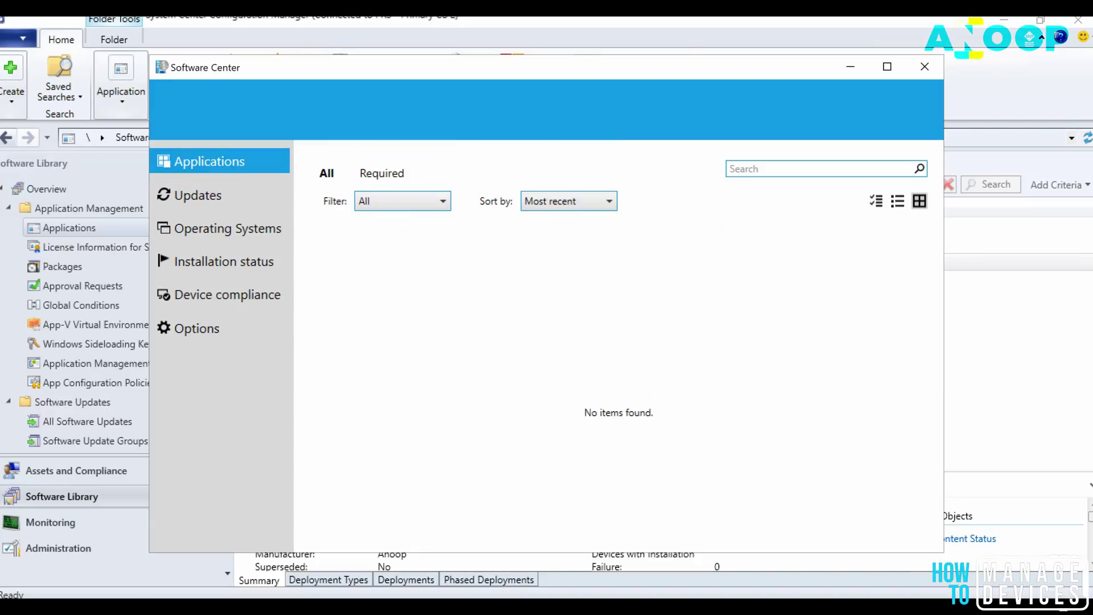
click(196, 286)
click(344, 436)
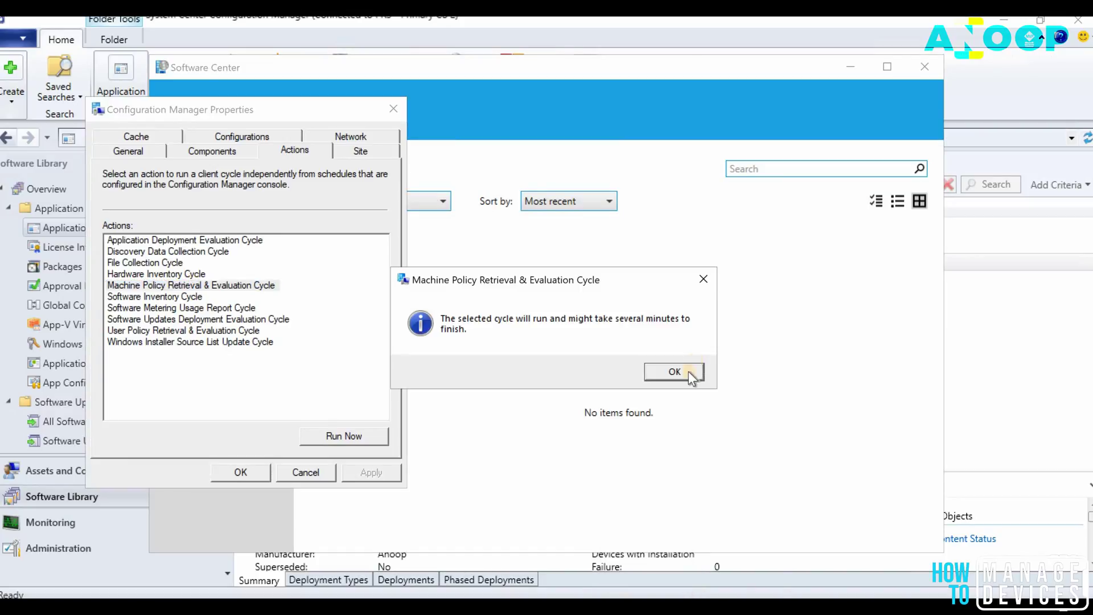
click(684, 370)
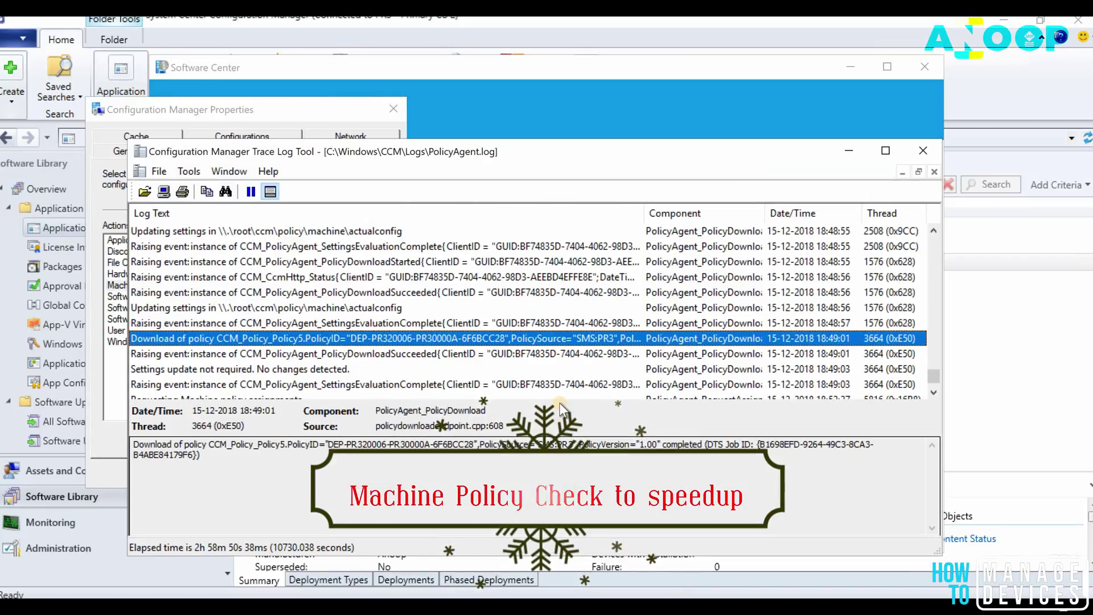
scroll(555, 386, down, 1)
click(555, 384)
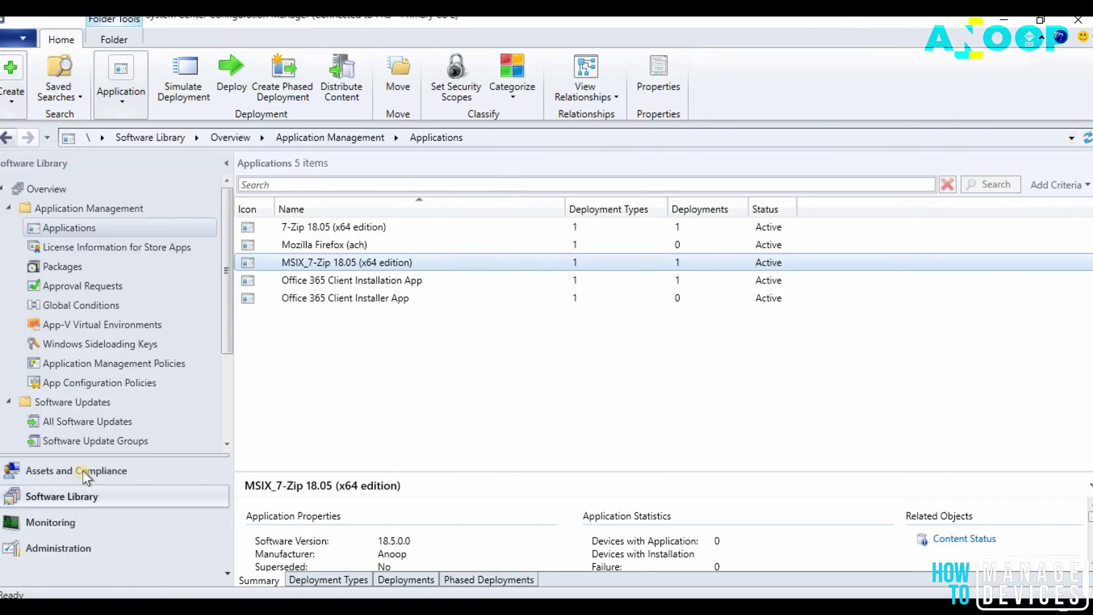
Step: Confirm WINDOWS101809 in the Static Direct Membership Device Collection and recheck Software Center
click(83, 471)
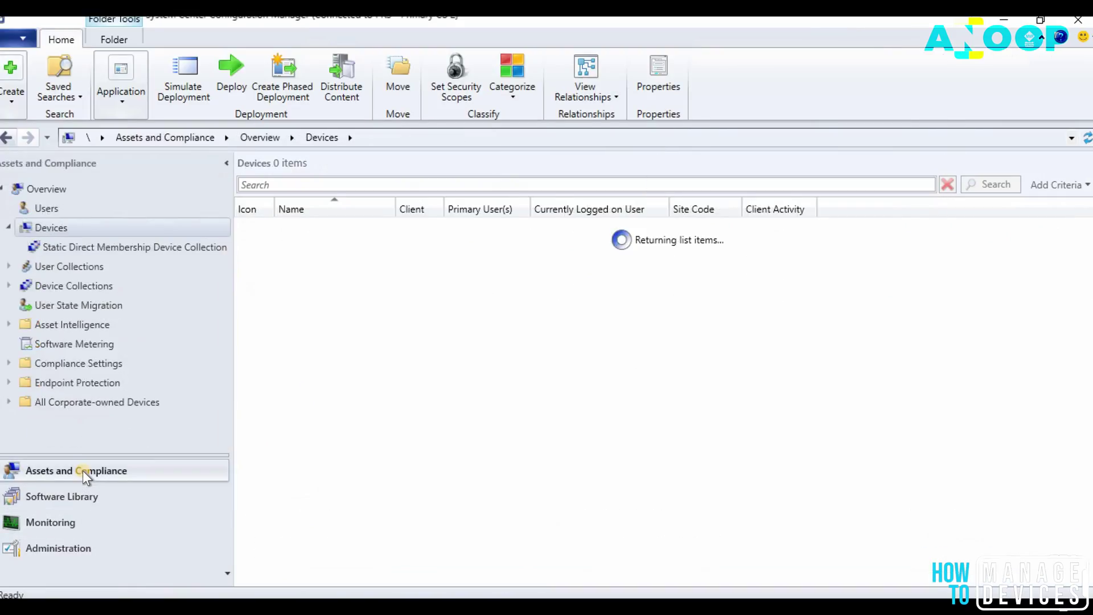
click(137, 247)
click(322, 228)
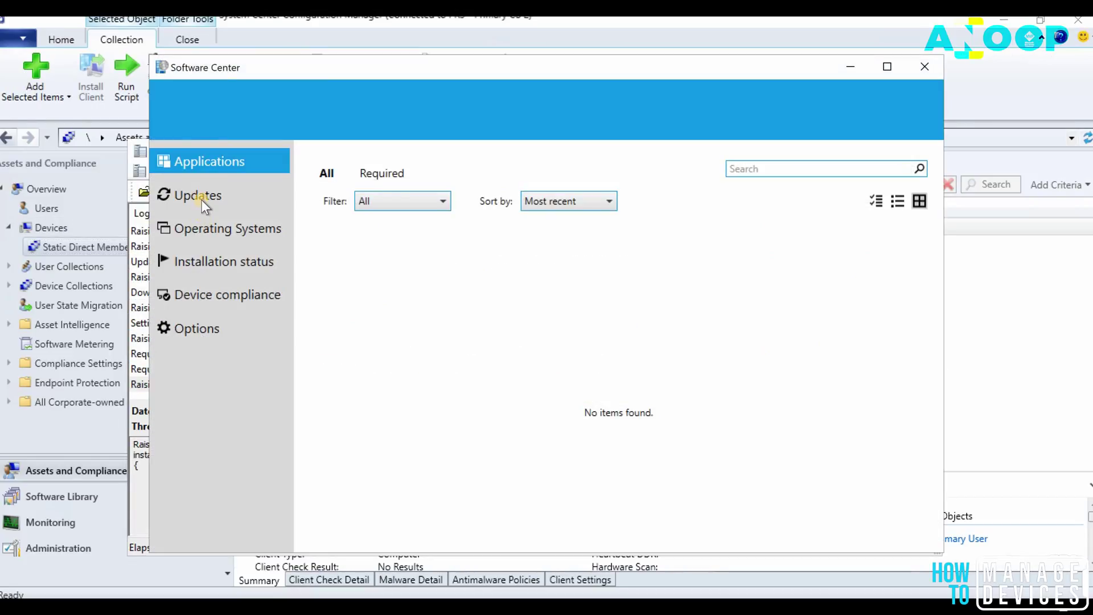
click(202, 200)
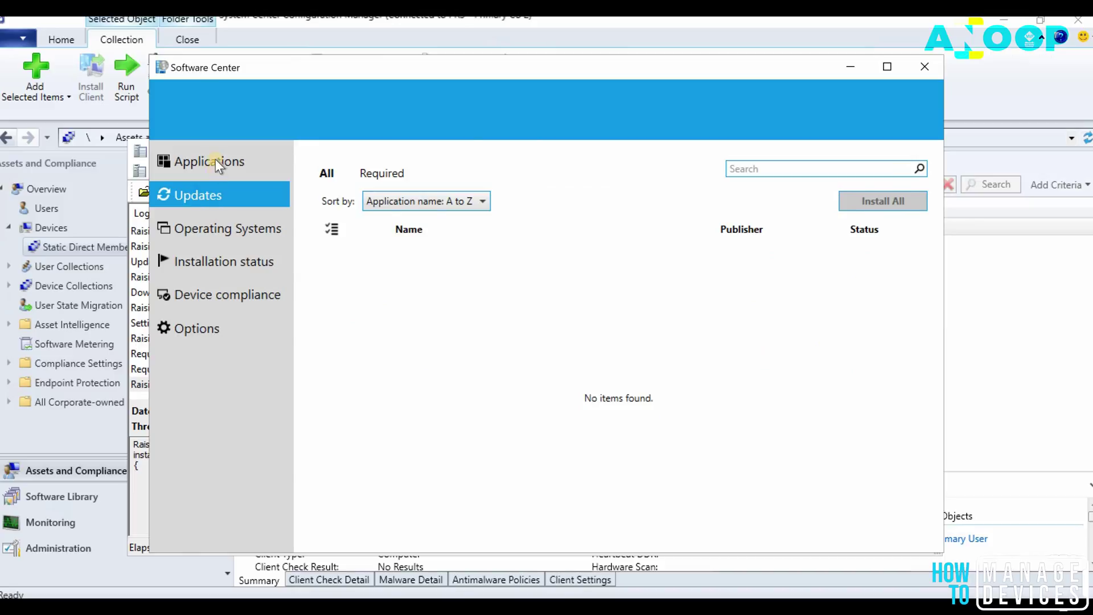
click(216, 158)
click(212, 185)
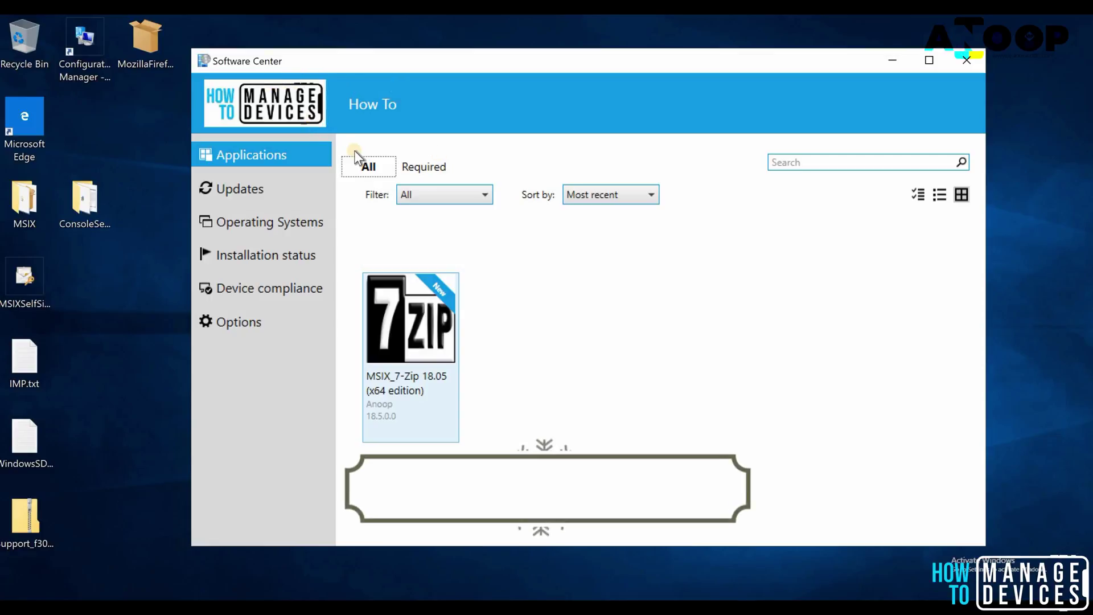
Step: Open the MSIX_7-Zip 18.05 (x64 edition) tile in Software Center and install it
click(426, 365)
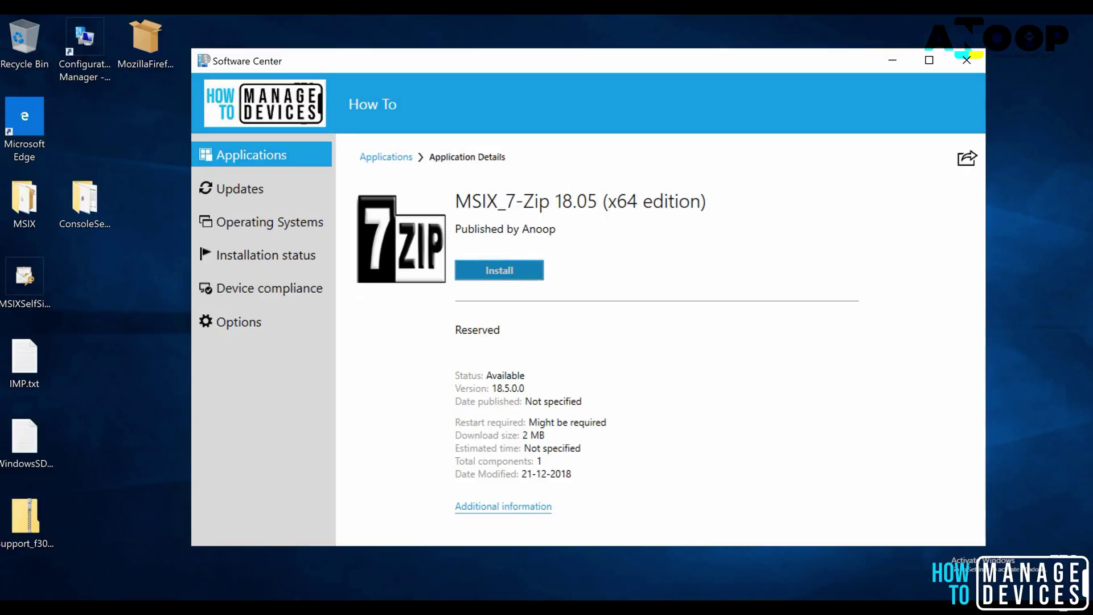
click(502, 275)
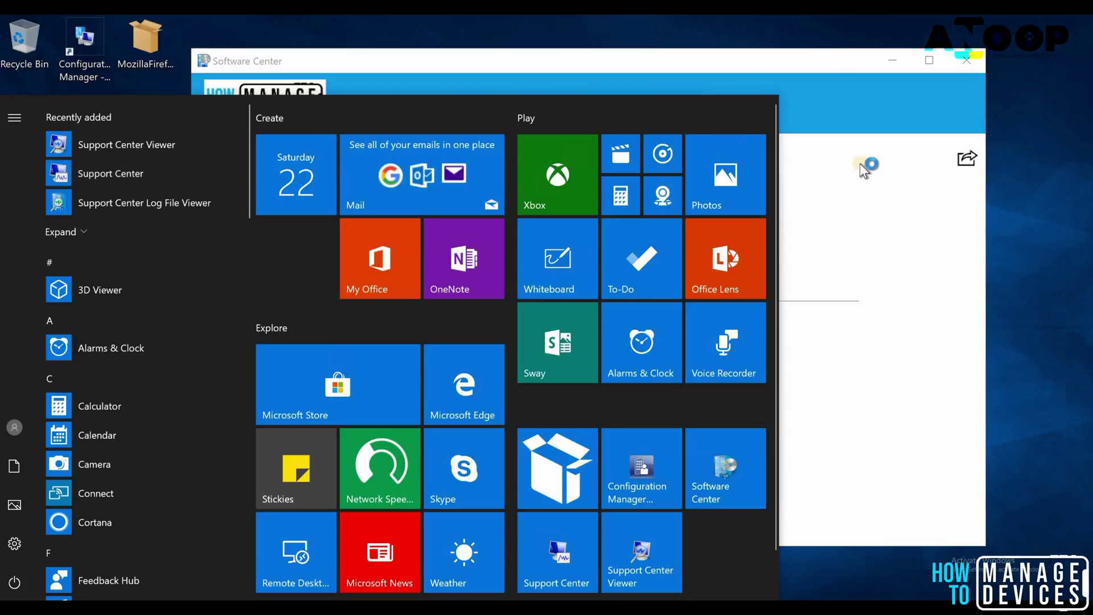
Step: Run Support Center as admin, review the CIStore/CIAgent log group entries, then close Log Viewer
click(879, 177)
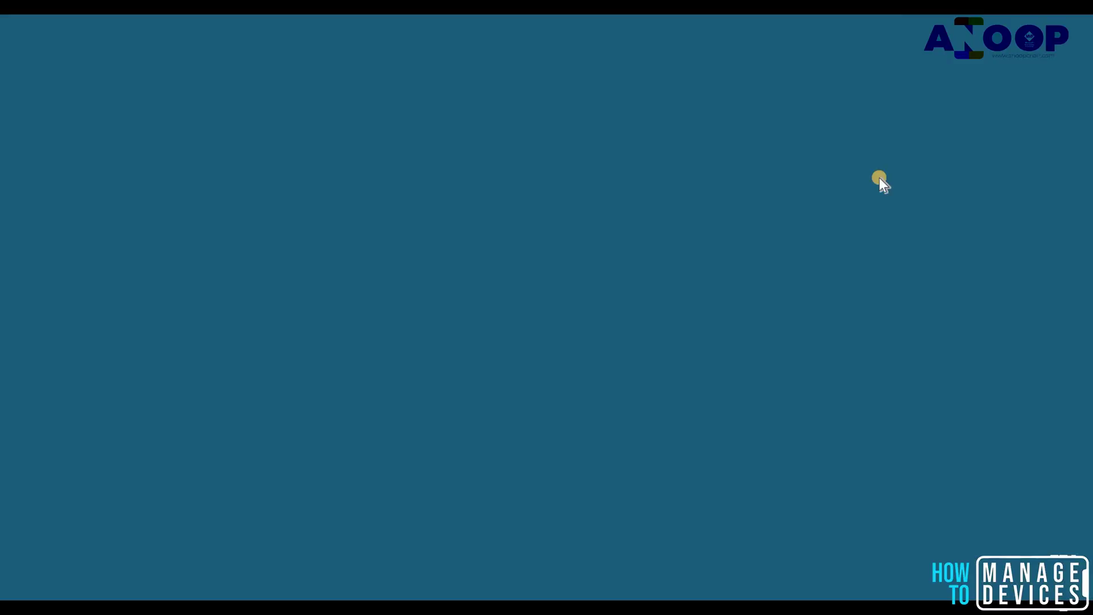
click(500, 422)
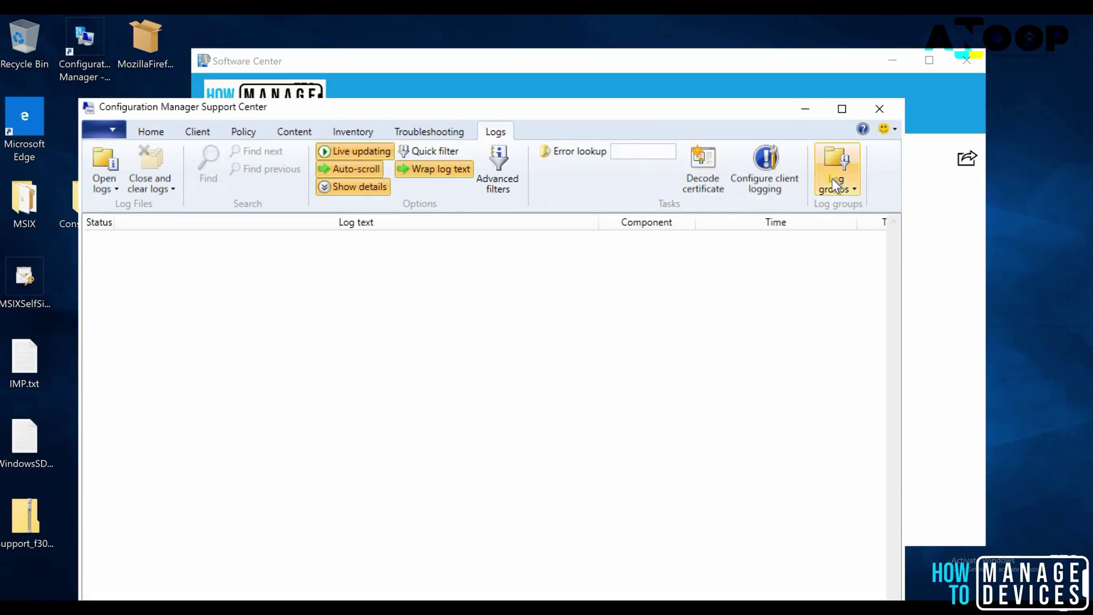
click(832, 179)
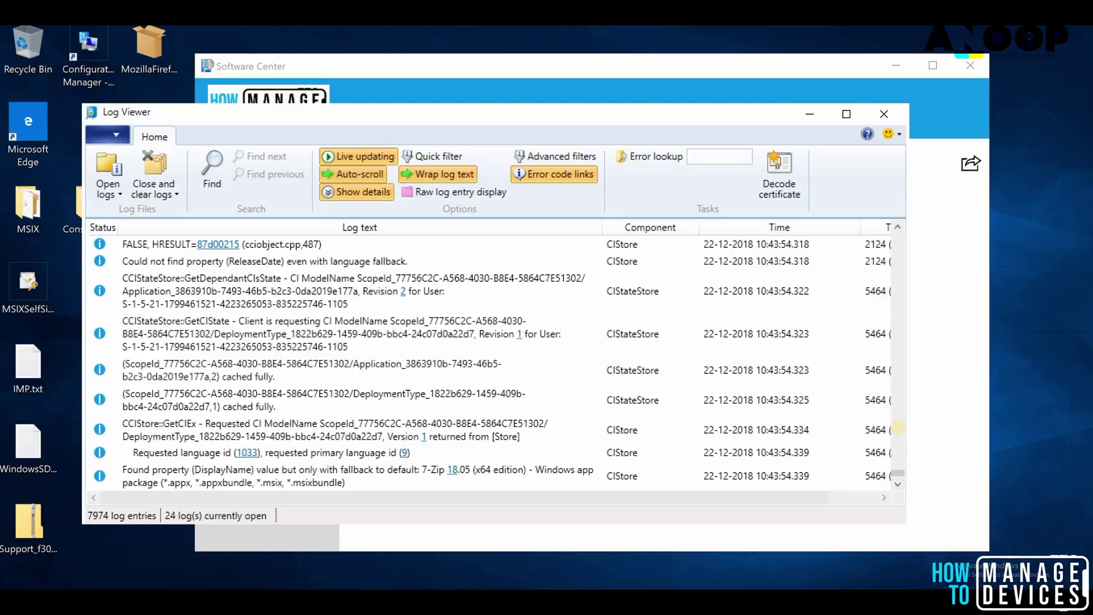
scroll(897, 471, up, 5)
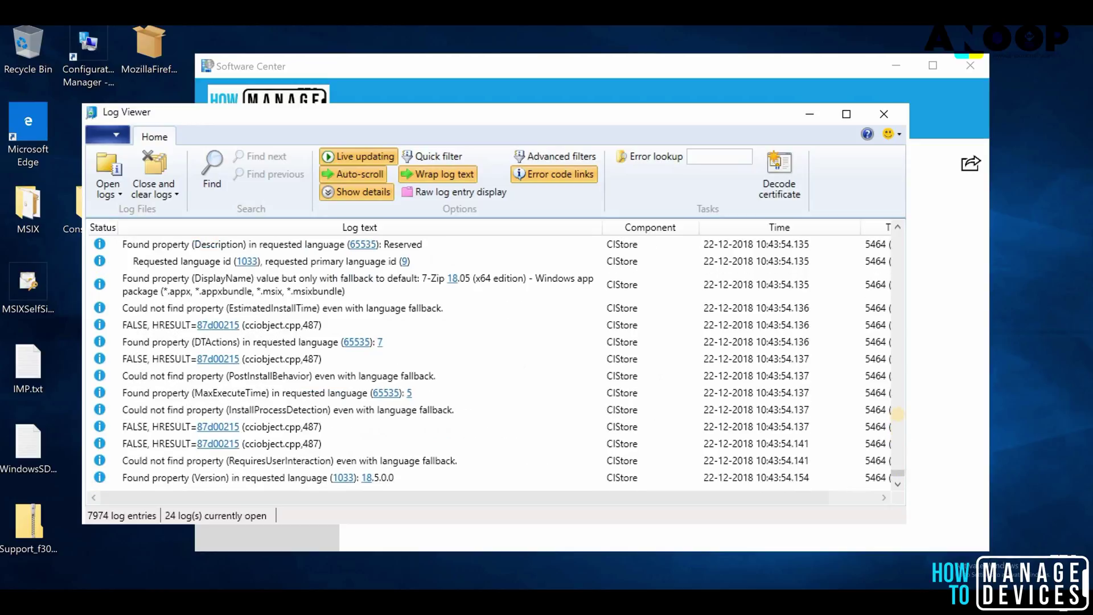
scroll(897, 414, up, 3)
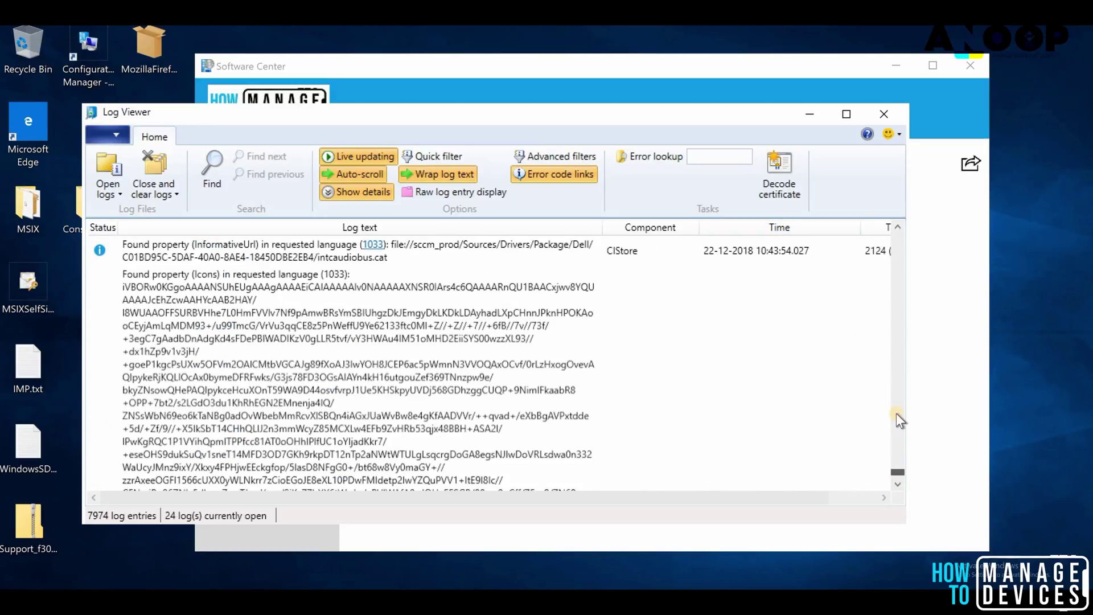
scroll(898, 420, up, 3)
scroll(898, 419, up, 3)
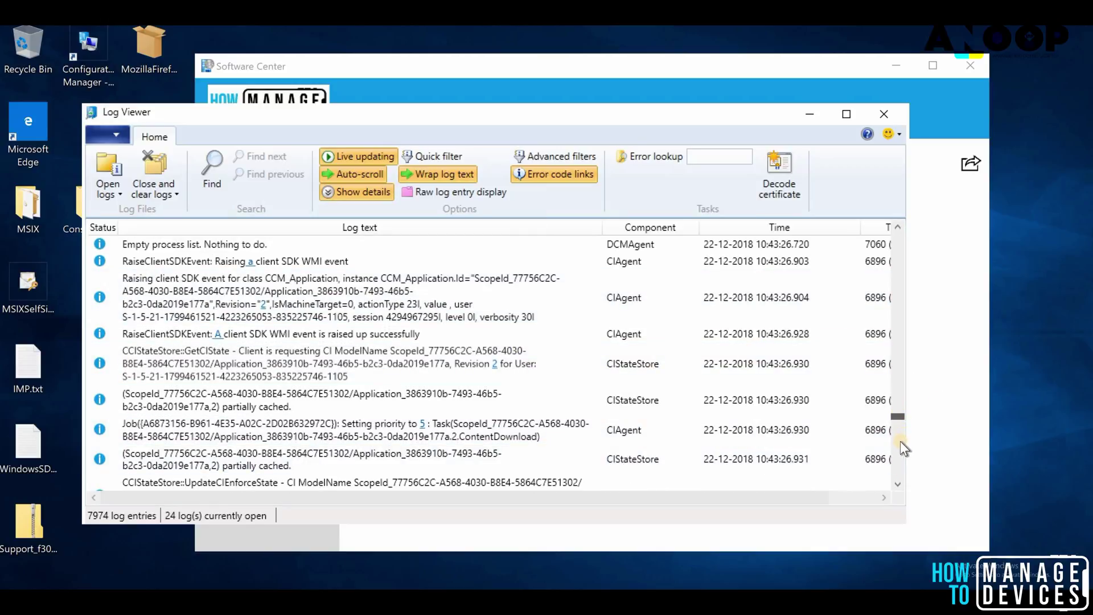
scroll(901, 441, down, 3)
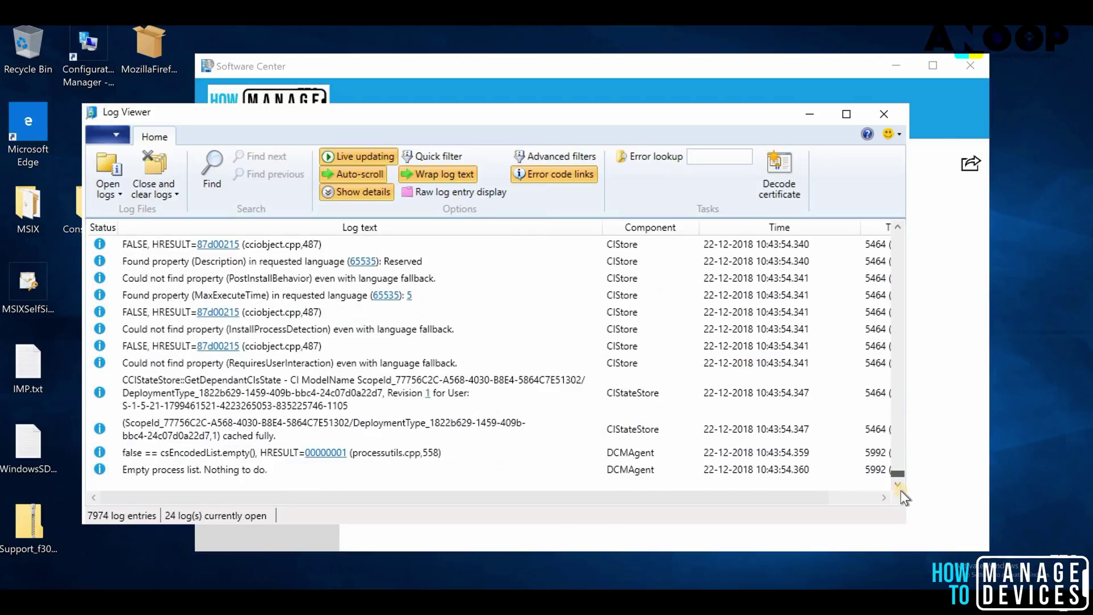
click(811, 113)
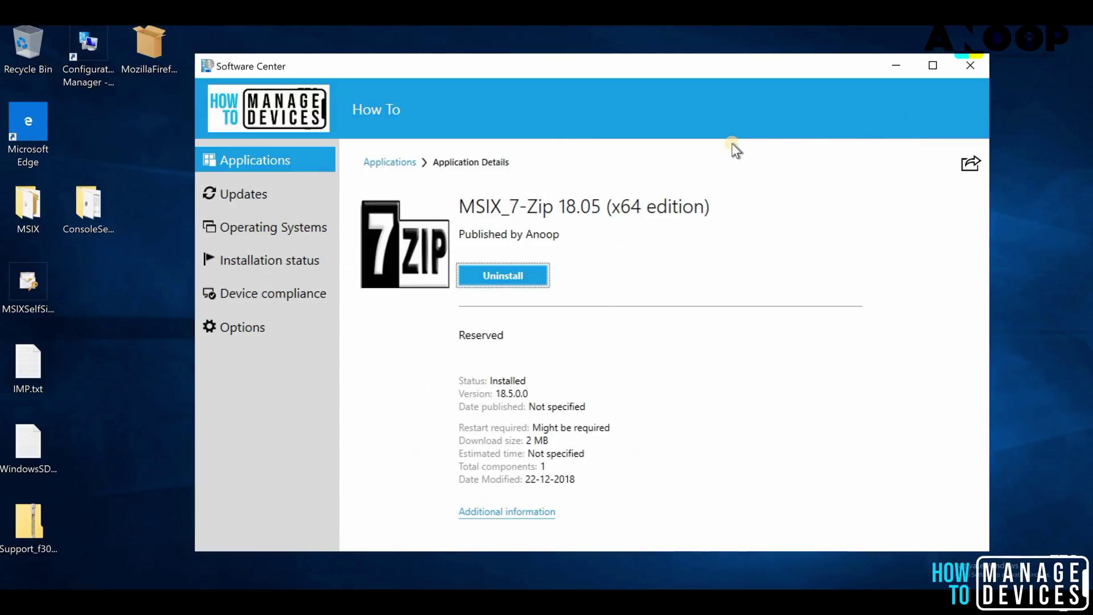
Step: Confirm MSIX_7-Zip 18.05 shows Installed, then launch and minimize 7-Zip File Manager from Start
click(387, 160)
click(436, 336)
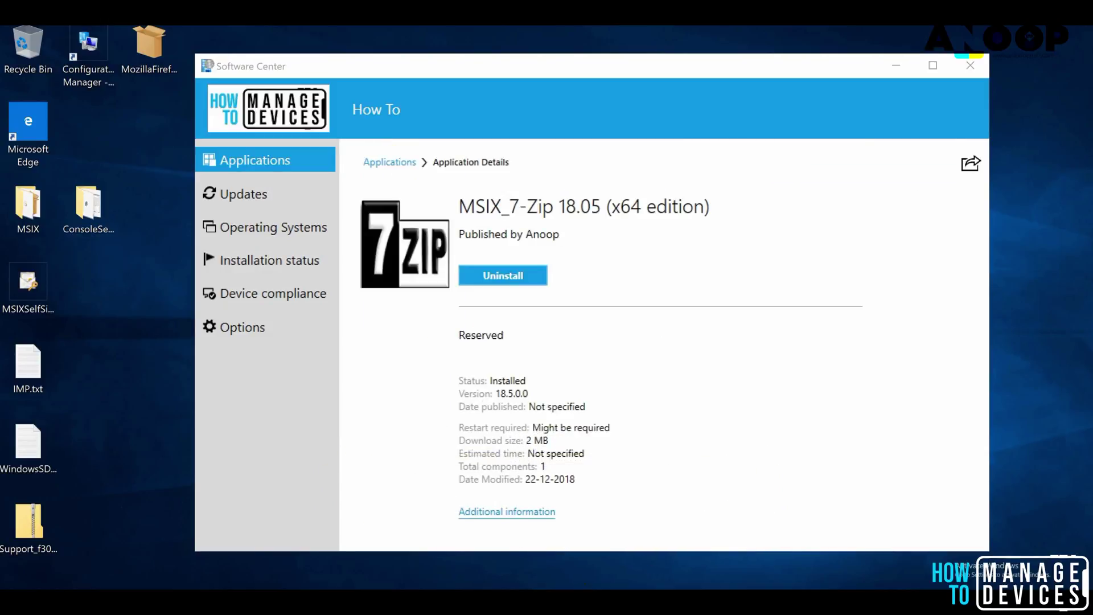
key(super)
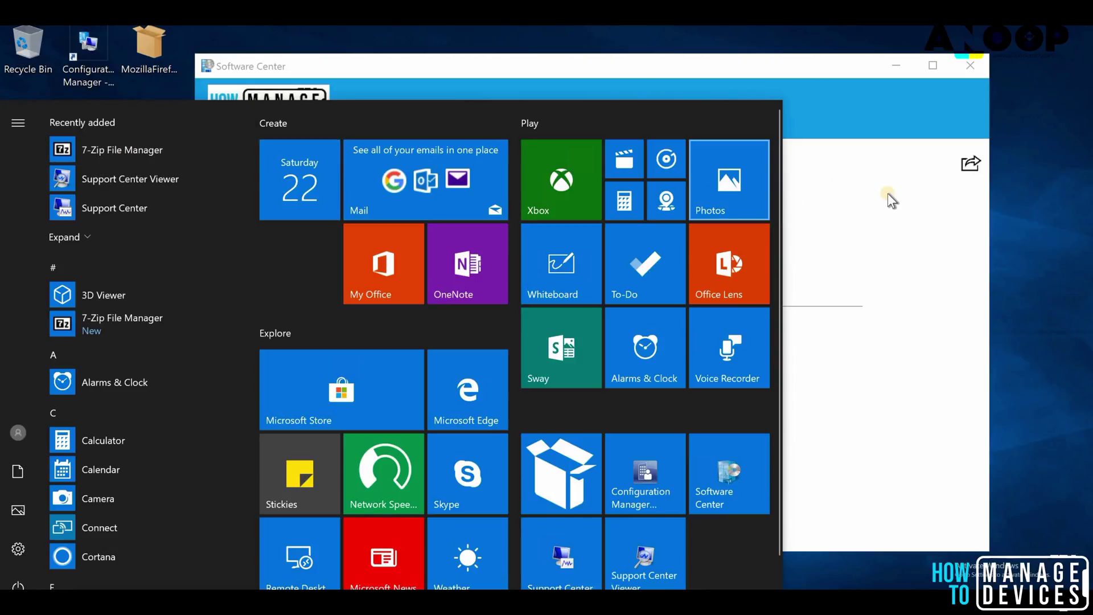
click(864, 194)
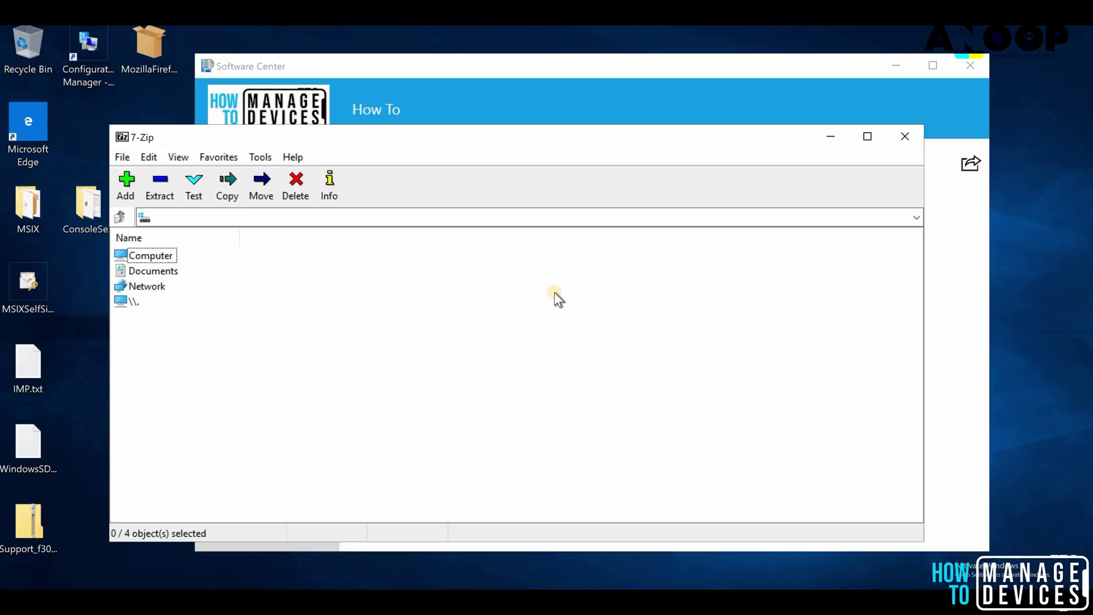
click(831, 135)
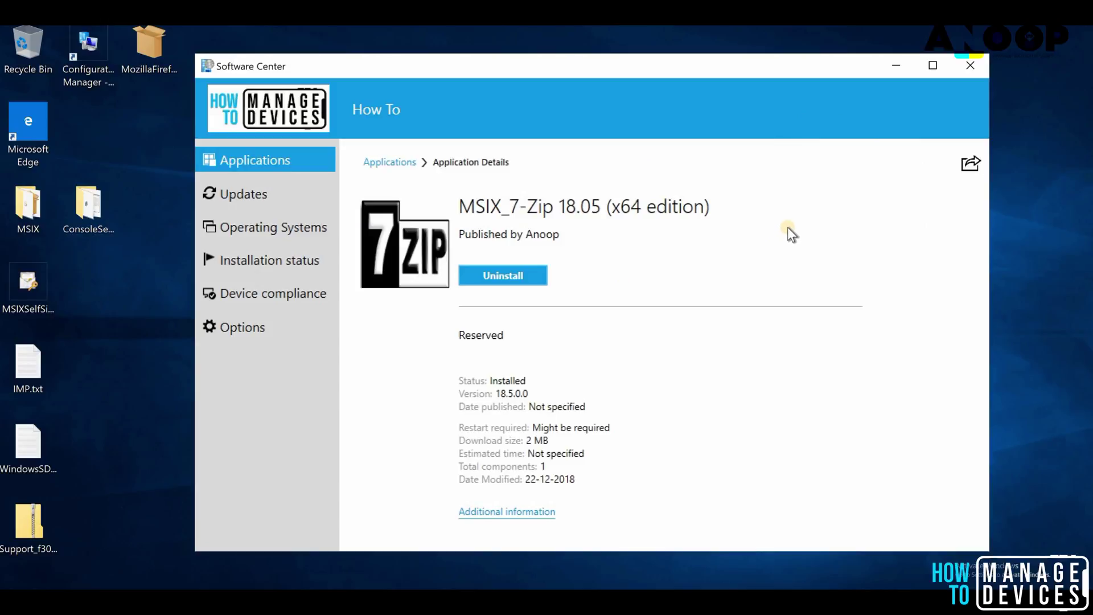